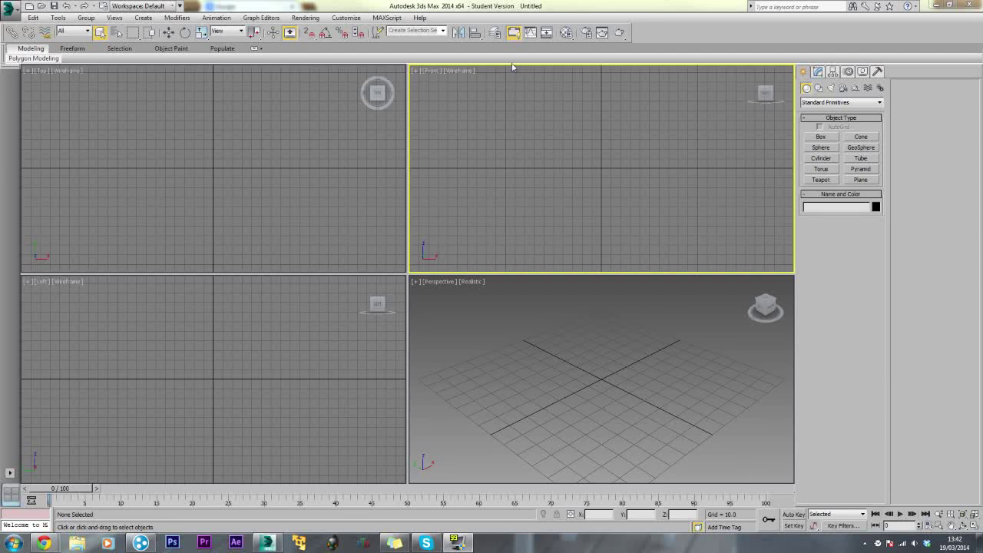
# Select the Plane tool under Geometry > Standard Primitives, ready to draw in the Perspective view
pyautogui.click(819, 88)
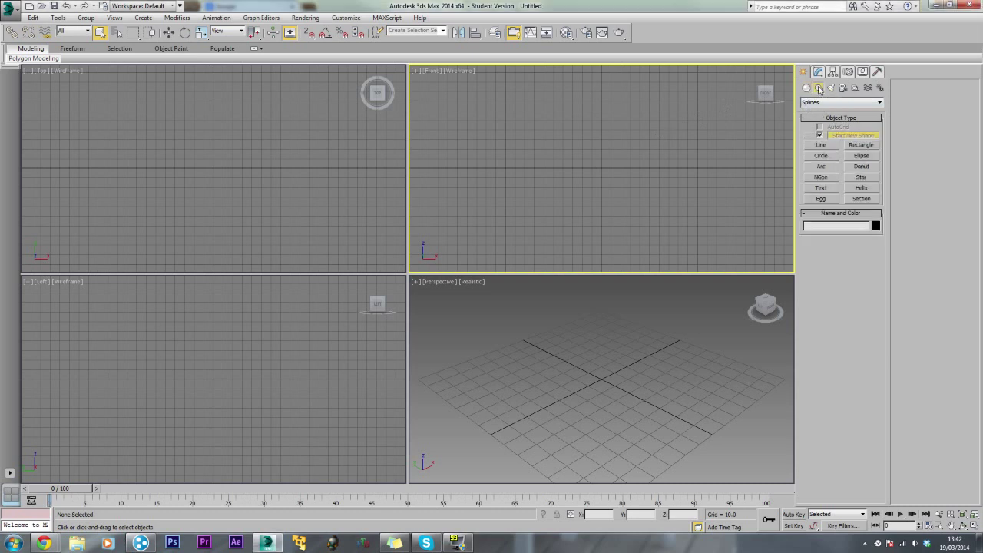
pyautogui.click(806, 89)
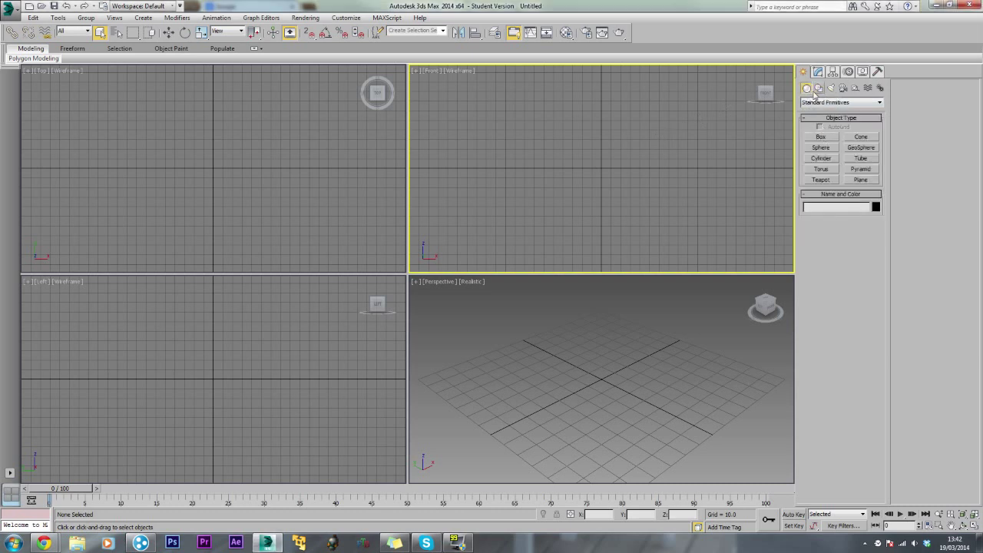
pyautogui.click(862, 180)
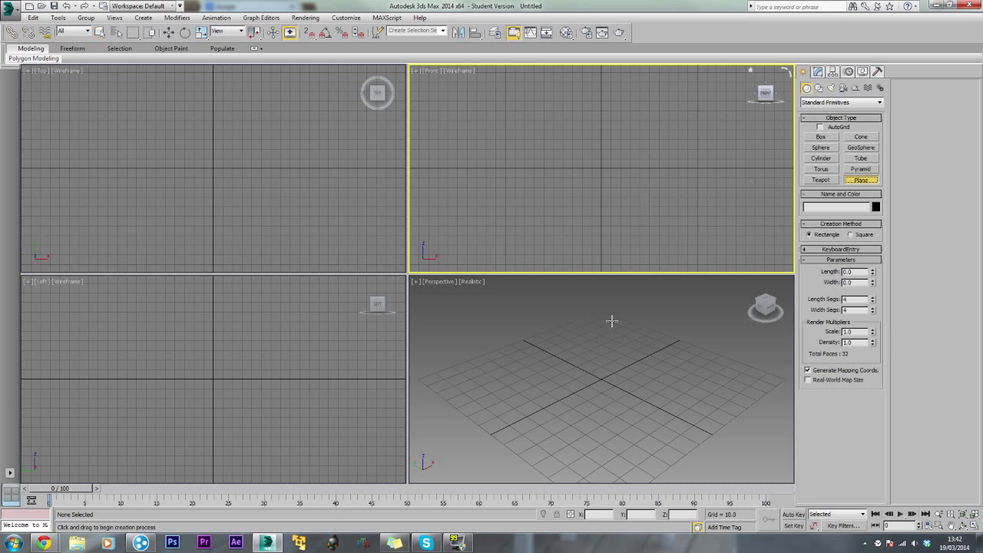
pyautogui.scroll(-2, 694, 377)
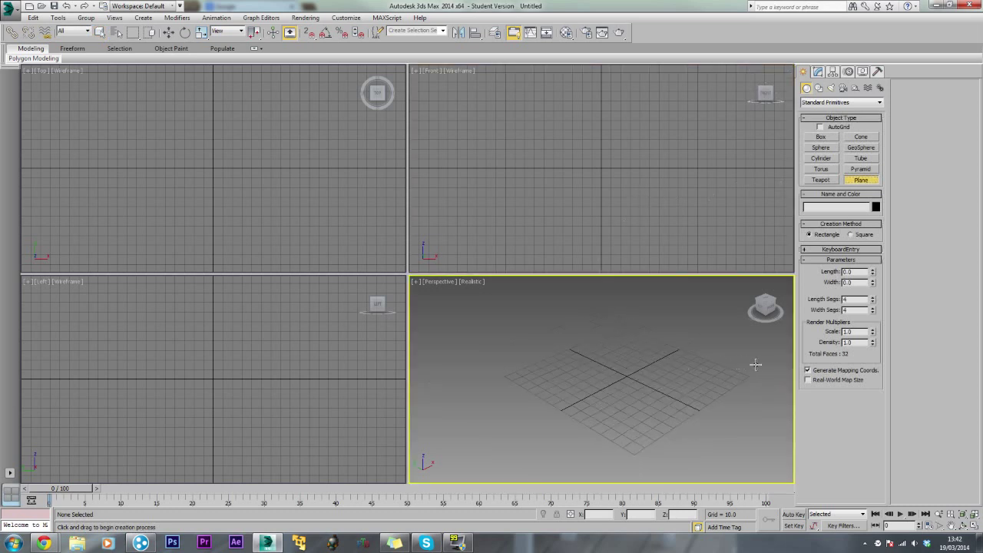
# Draw Plane001 about 191.665 by 183.794 and set its length and width segments to 1
pyautogui.moveTo(630, 403); pyautogui.dragTo(449, 361)
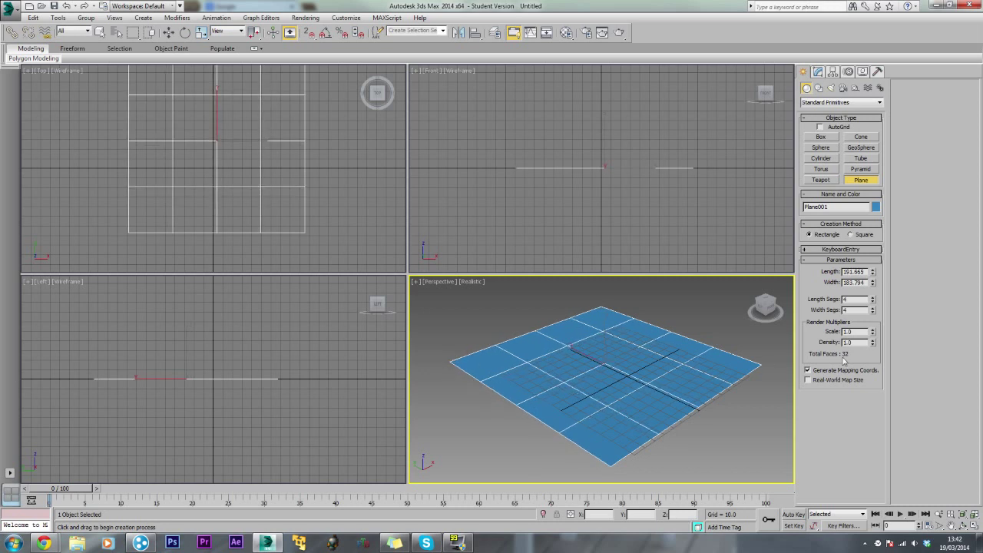
pyautogui.moveTo(873, 300); pyautogui.dragTo(875, 317)
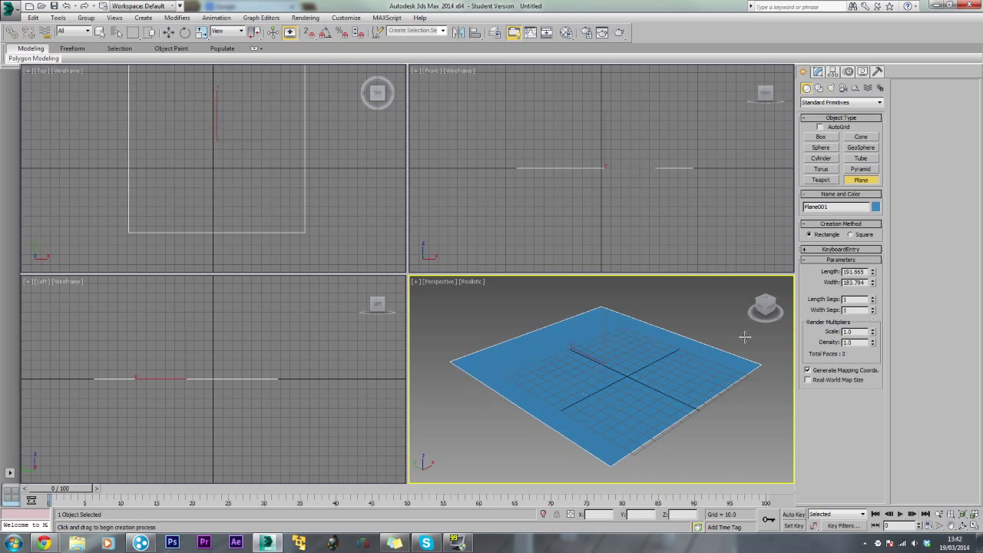
# Convert the finished plane to an Editable Poly
pyautogui.rightClick(595, 351)
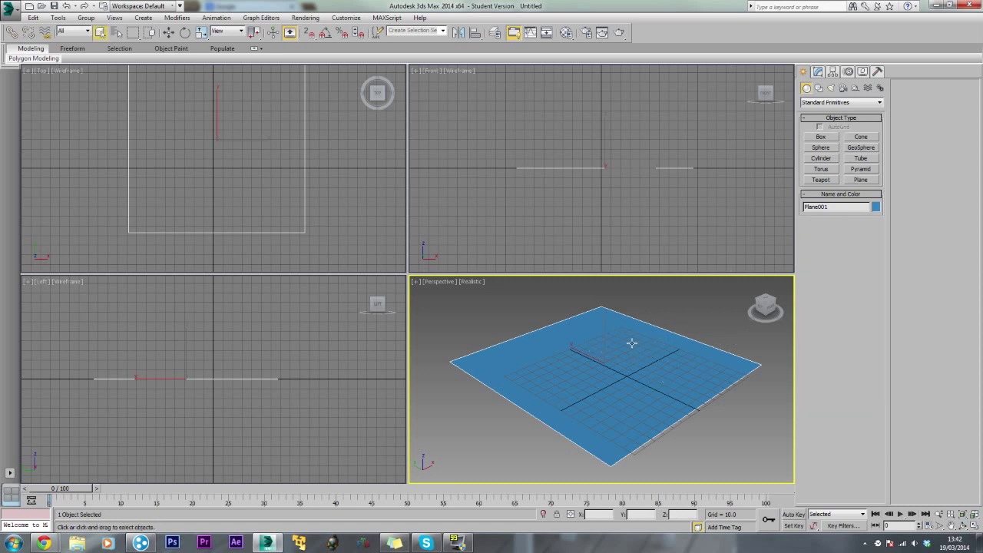
pyautogui.rightClick(632, 343)
pyautogui.moveTo(705, 437)
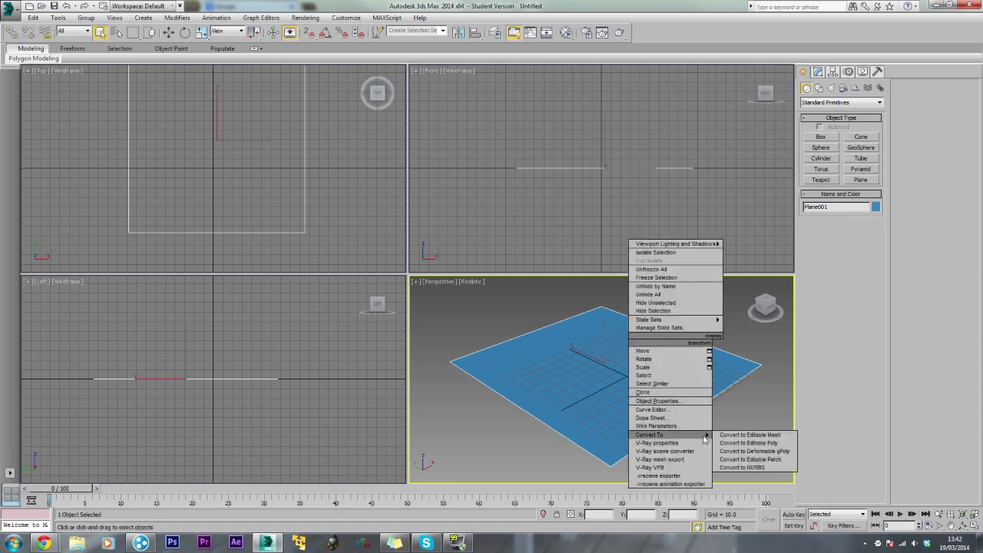
pyautogui.click(749, 444)
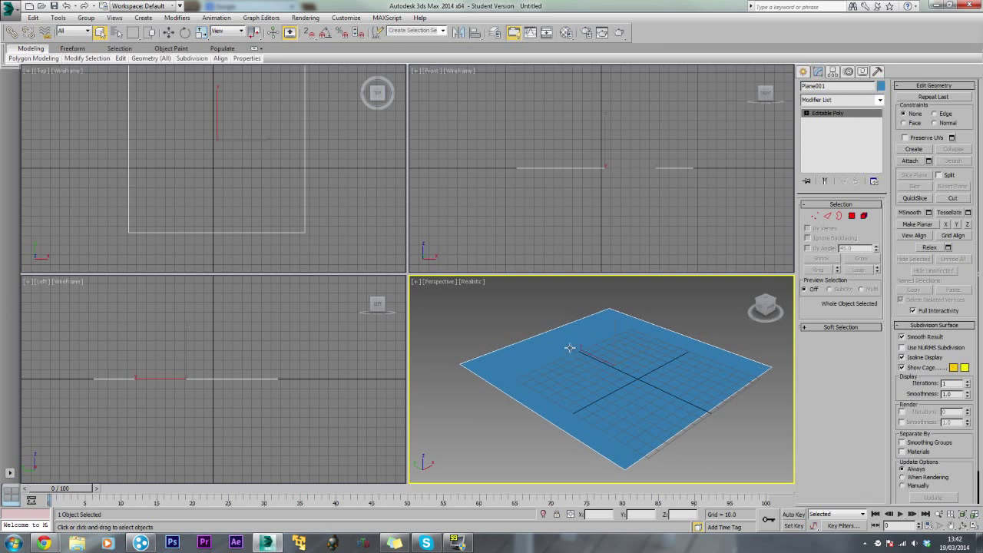
# Shift-move the plane's back edge up about 144.6 units into a backdrop wall, maximizing the view
pyautogui.press('2')
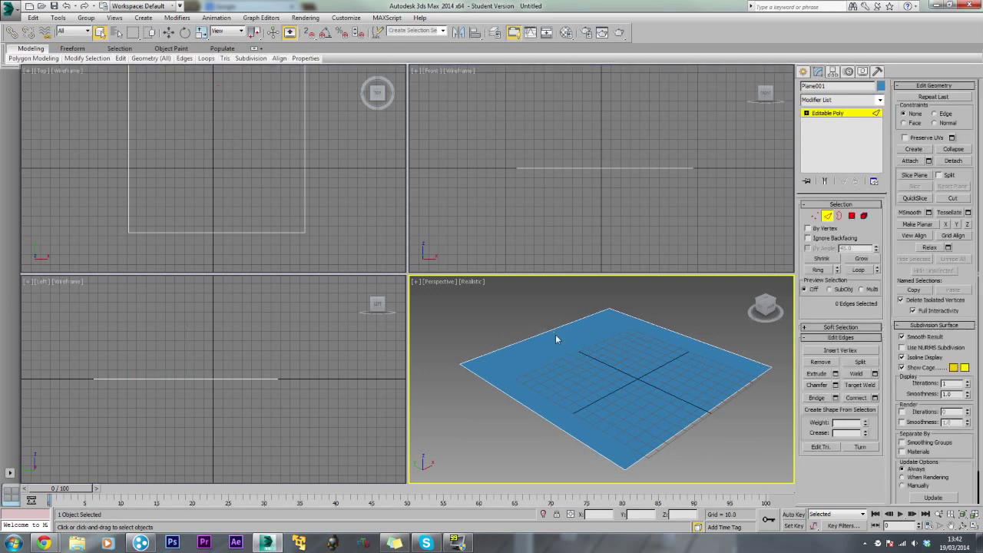
pyautogui.scroll(3, 561, 338)
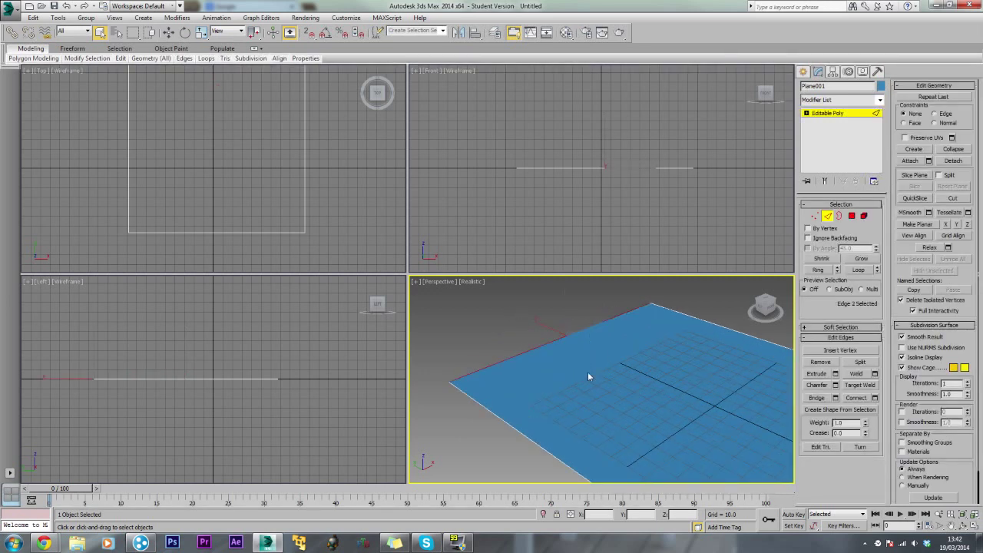
pyautogui.click(568, 332)
pyautogui.press('w')
pyautogui.moveTo(646, 345); pyautogui.dragTo(574, 385, button='middle')
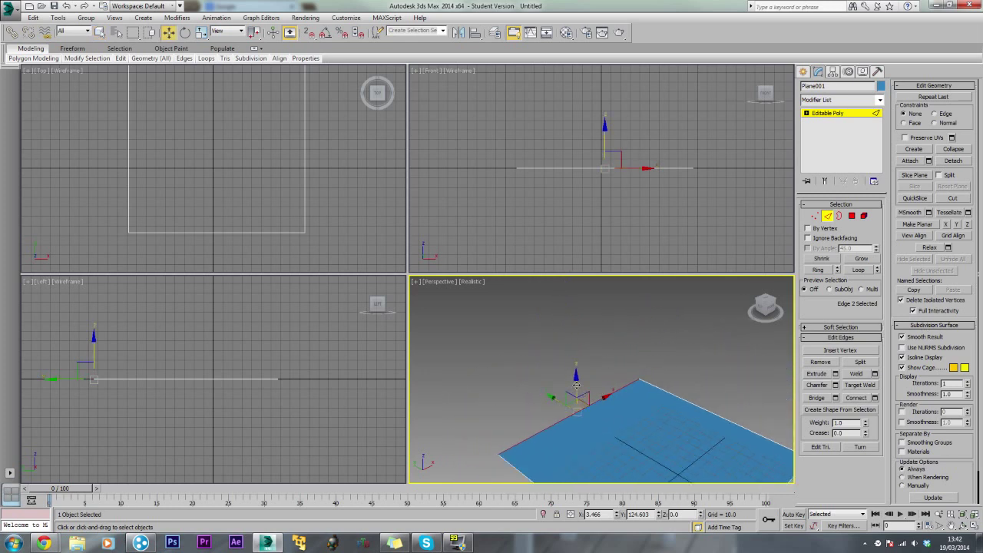
pyautogui.keyDown('shift'); pyautogui.moveTo(577, 384); pyautogui.dragTo(563, 245); pyautogui.keyUp('shift')
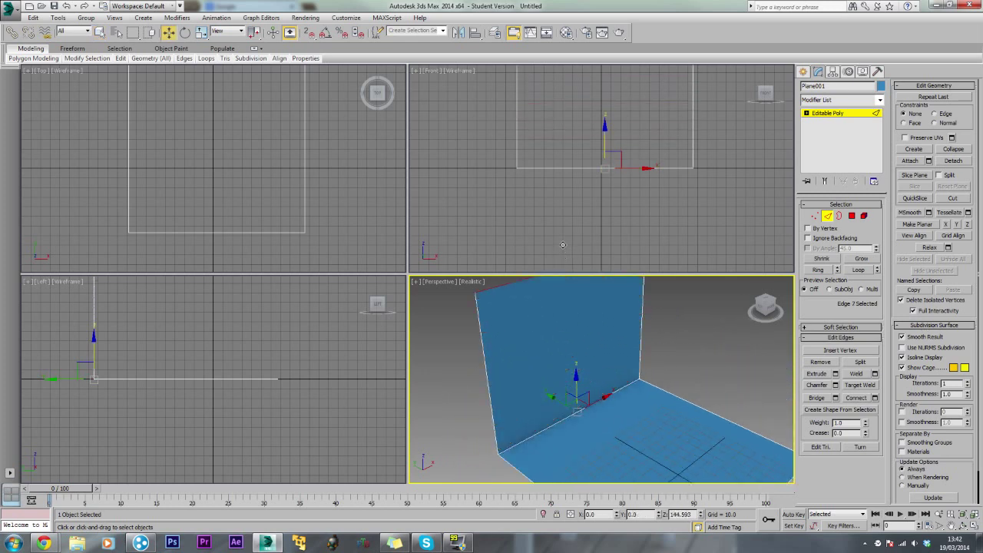
pyautogui.moveTo(615, 369); pyautogui.dragTo(637, 358, button='middle')
pyautogui.hotkey('alt', 'w')
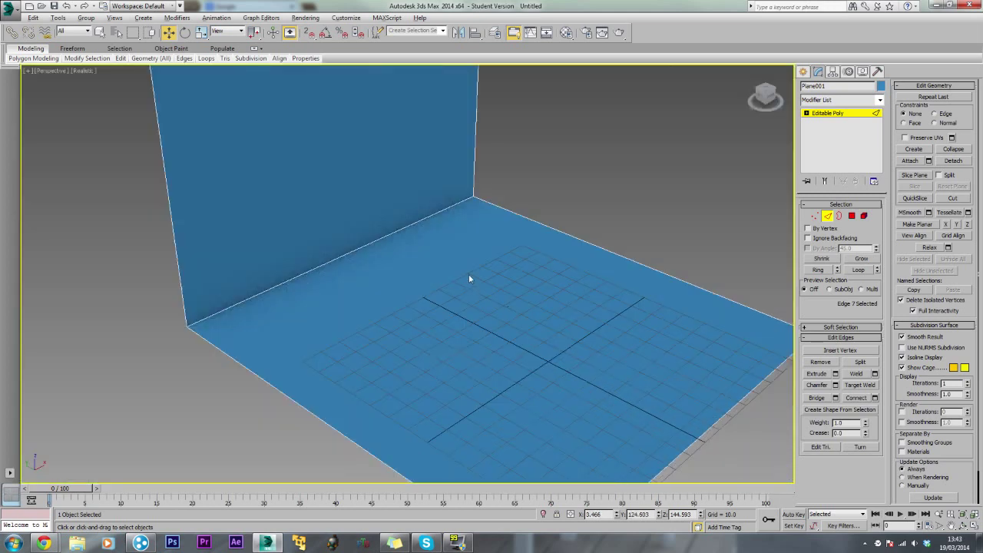
pyautogui.moveTo(469, 277); pyautogui.dragTo(499, 278, button='middle')
# Chamfer the floor-wall corner edge by 31.215 with 16 segments
pyautogui.click(437, 254)
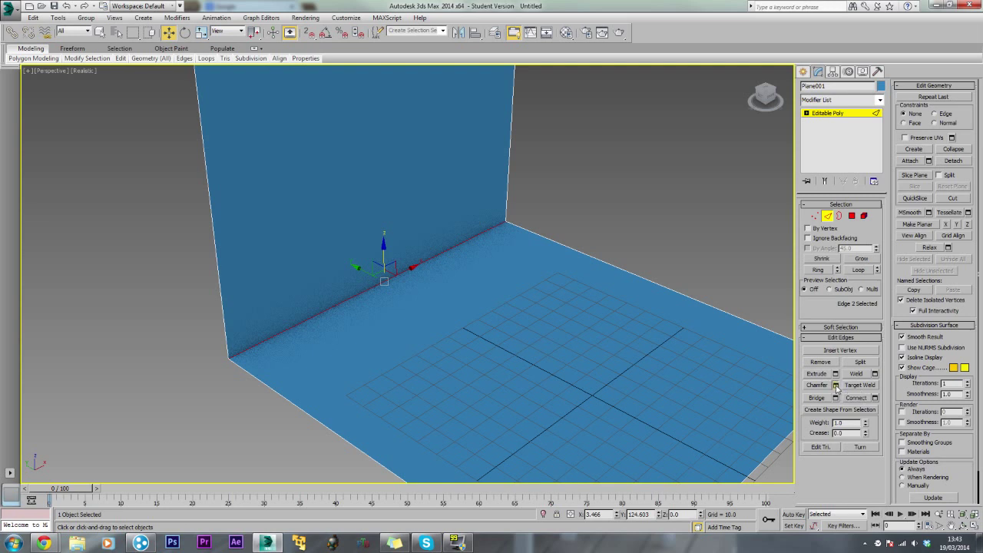
pyautogui.keyDown('shift'); pyautogui.click(811, 384); pyautogui.keyUp('shift')
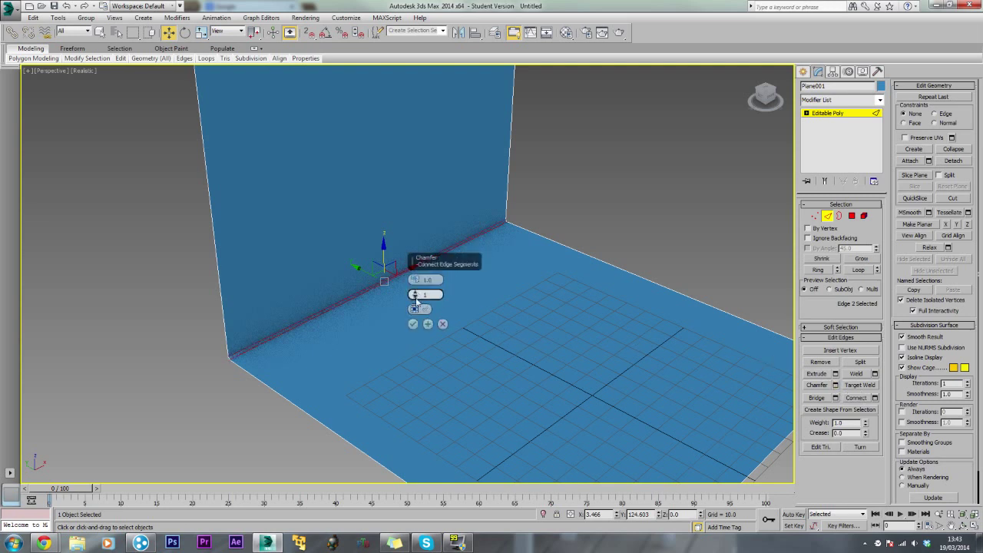
pyautogui.moveTo(424, 280); pyautogui.dragTo(434, 215)
pyautogui.moveTo(418, 295); pyautogui.dragTo(378, 310)
pyautogui.click(412, 324)
# Scale the whole backdrop to 164% in X and 135% in Y, and hide the grid
pyautogui.press('r')
pyautogui.moveTo(402, 324); pyautogui.dragTo(430, 307)
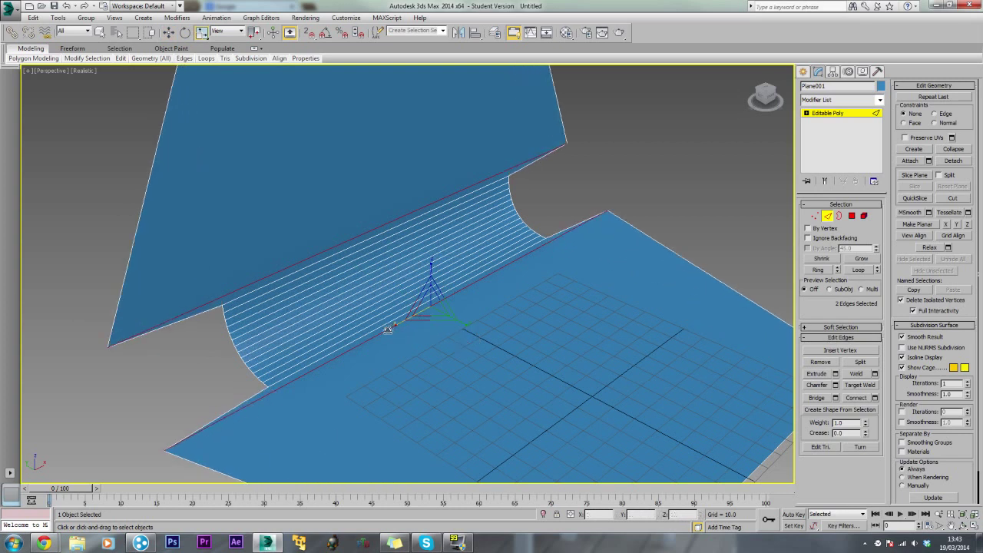
pyautogui.rightClick(672, 186)
pyautogui.click(824, 114)
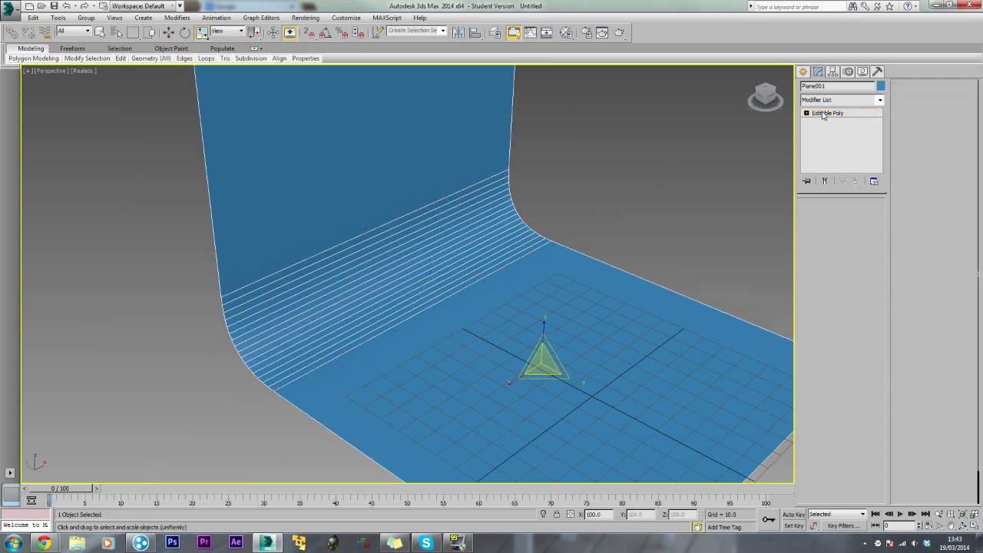
pyautogui.moveTo(511, 386); pyautogui.dragTo(487, 395)
pyautogui.moveTo(566, 325); pyautogui.dragTo(444, 256, button='middle')
pyautogui.moveTo(464, 292); pyautogui.dragTo(472, 298)
pyautogui.moveTo(510, 308); pyautogui.dragTo(474, 303, button='middle')
pyautogui.press('g')
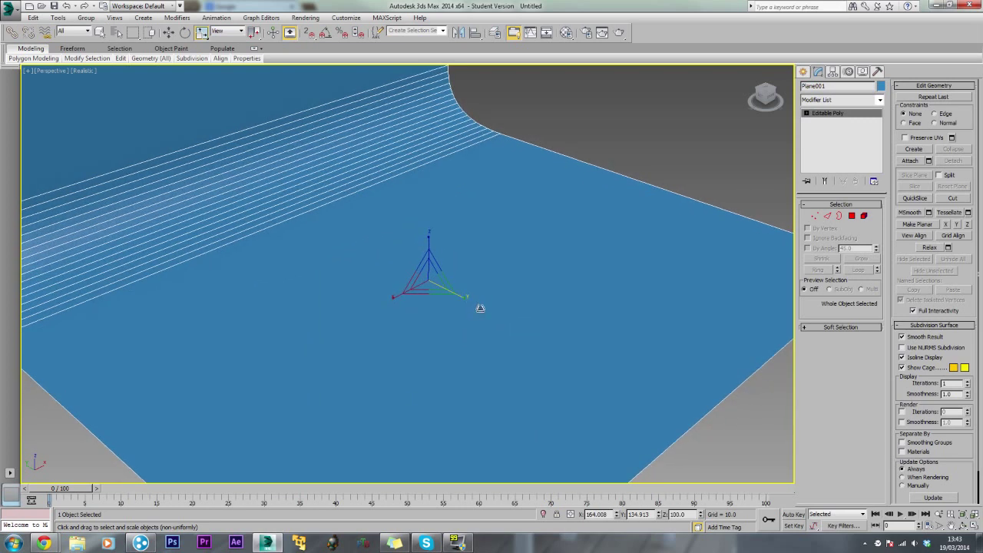
# Draw a Torus Knot from Extended Primitives at the backdrop's centre
pyautogui.click(803, 71)
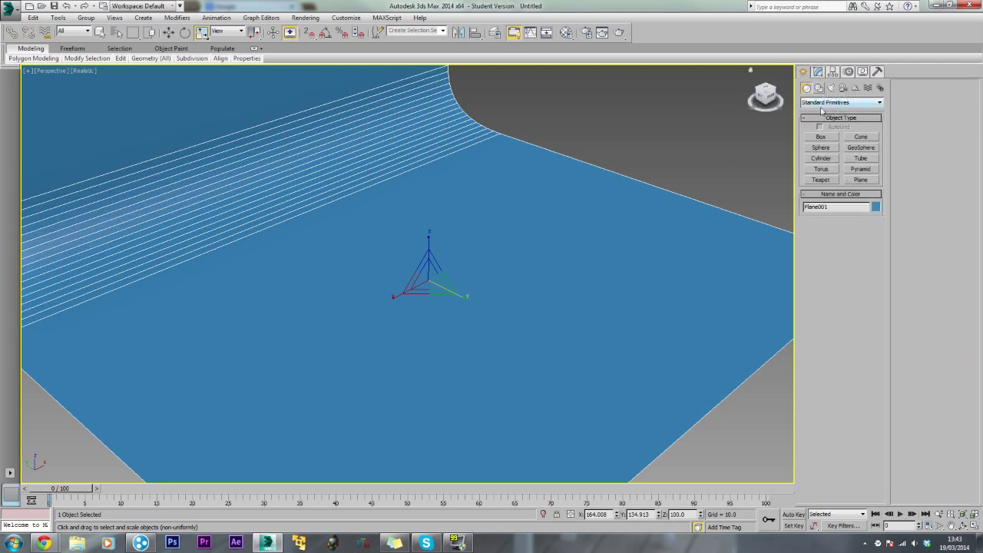
pyautogui.click(822, 102)
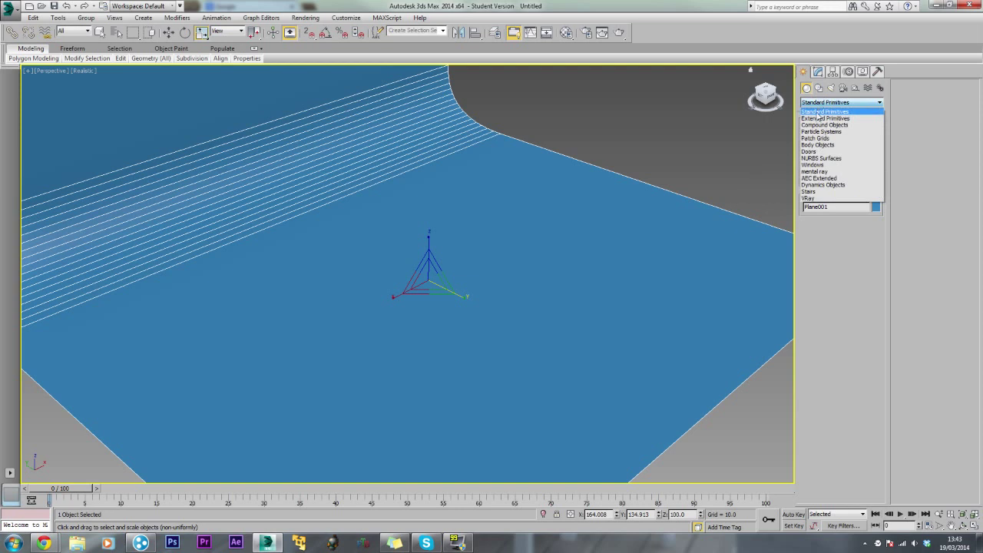
pyautogui.click(817, 119)
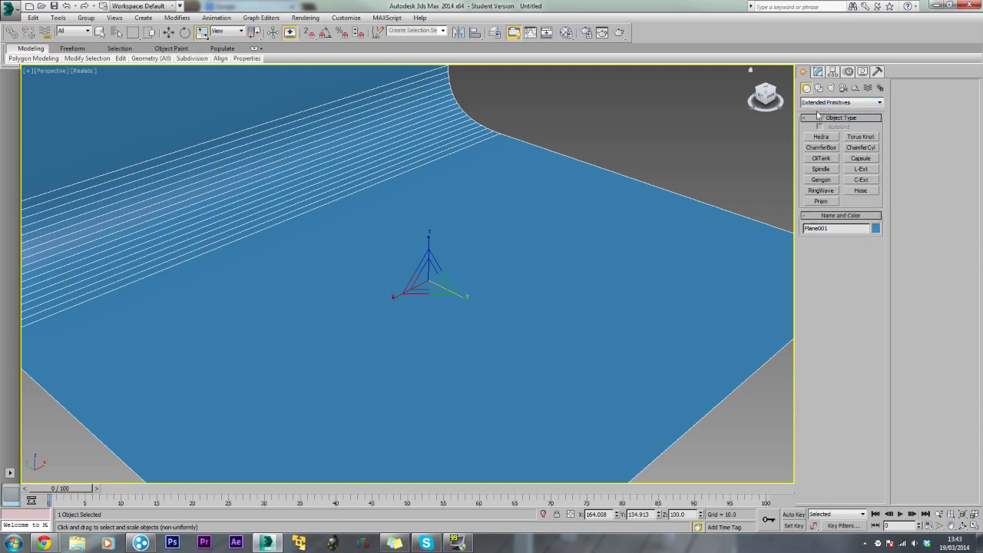
pyautogui.click(859, 138)
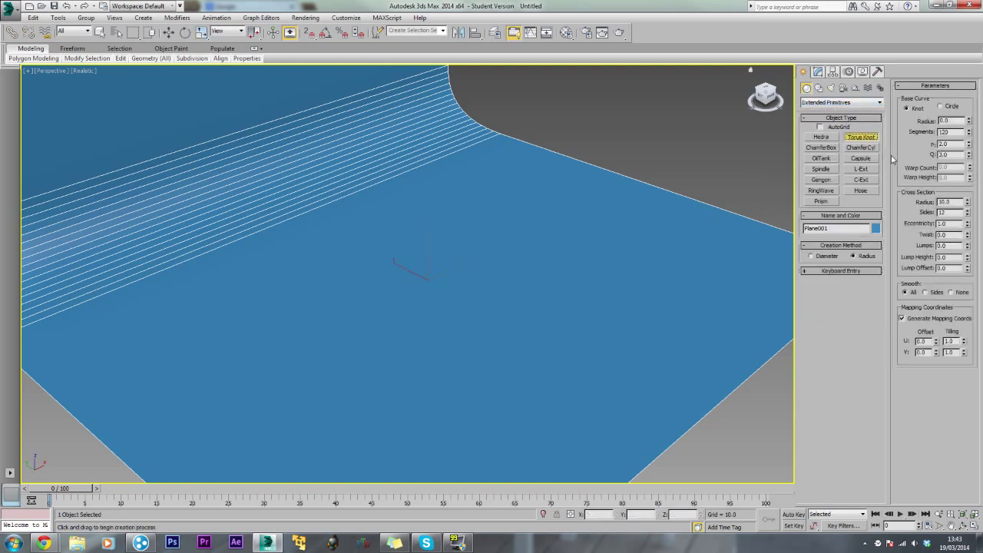
pyautogui.moveTo(443, 292); pyautogui.dragTo(464, 280)
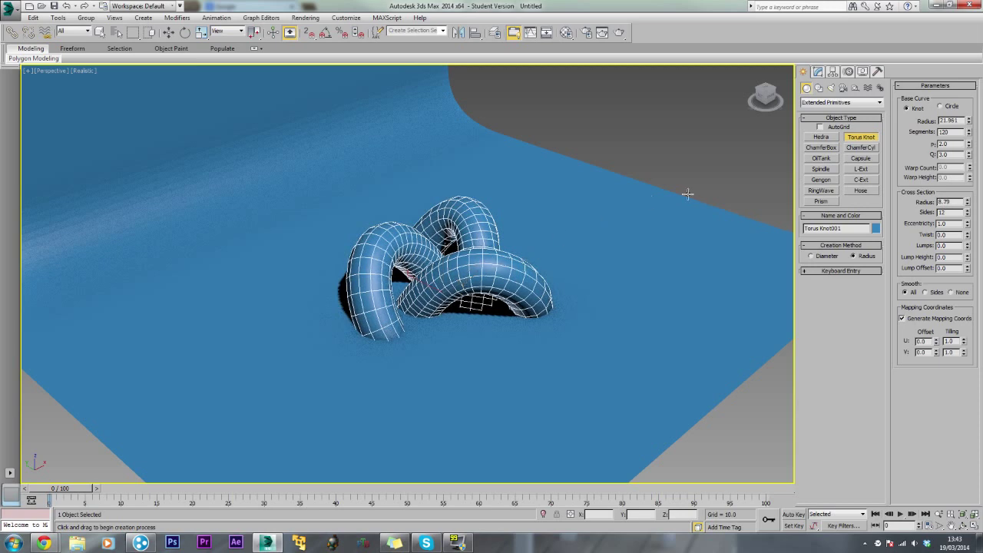
# Lift TorusKnot001 to Z 29.511 and orbit to a level front view
pyautogui.press('w')
pyautogui.moveTo(446, 253); pyautogui.dragTo(432, 191)
pyautogui.keyDown('alt'); pyautogui.moveTo(432, 190); pyautogui.dragTo(442, 205, button='middle'); pyautogui.keyUp('alt')
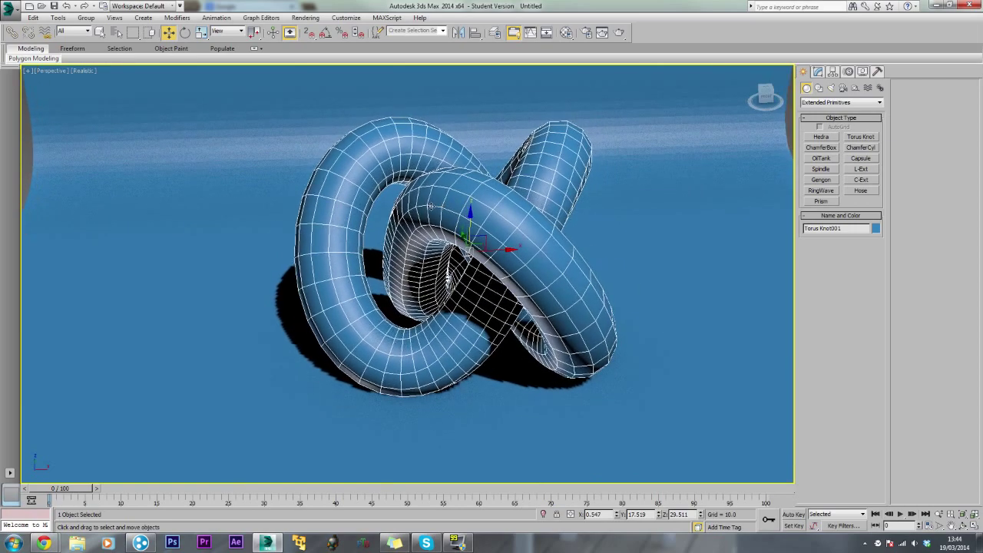
# Assign the 02 - Default material to the knot and bring up the Material/Map Browser
pyautogui.press('m')
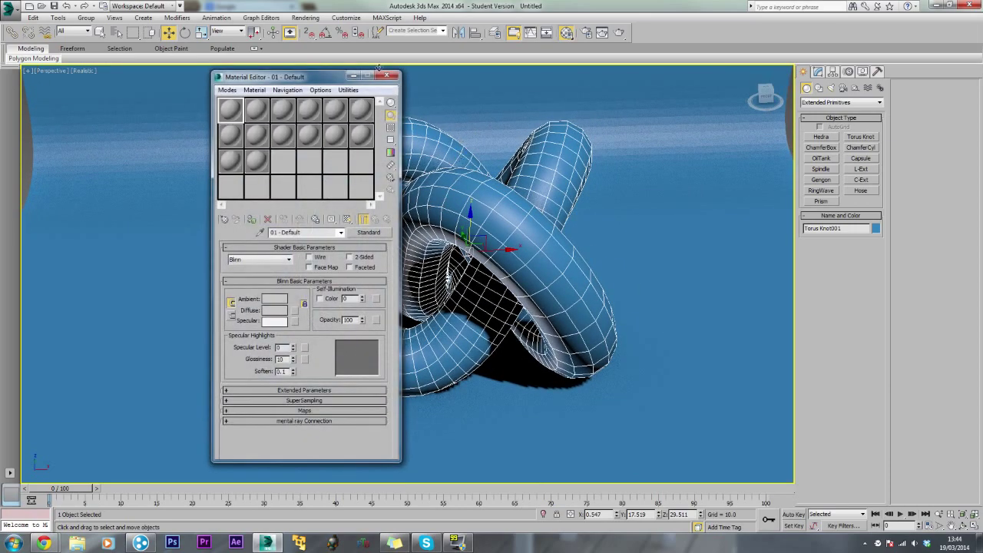
pyautogui.moveTo(324, 81); pyautogui.dragTo(722, 39)
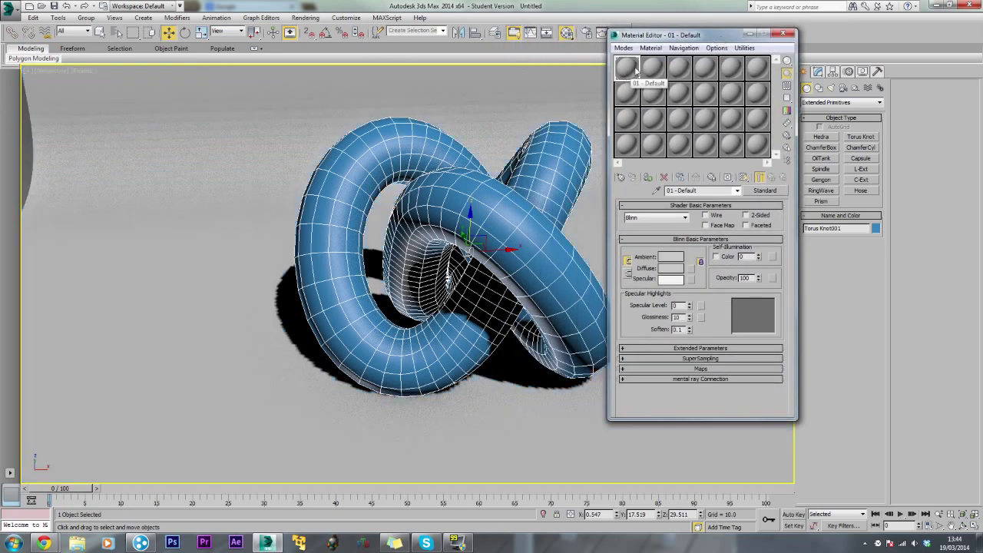
pyautogui.click(658, 67)
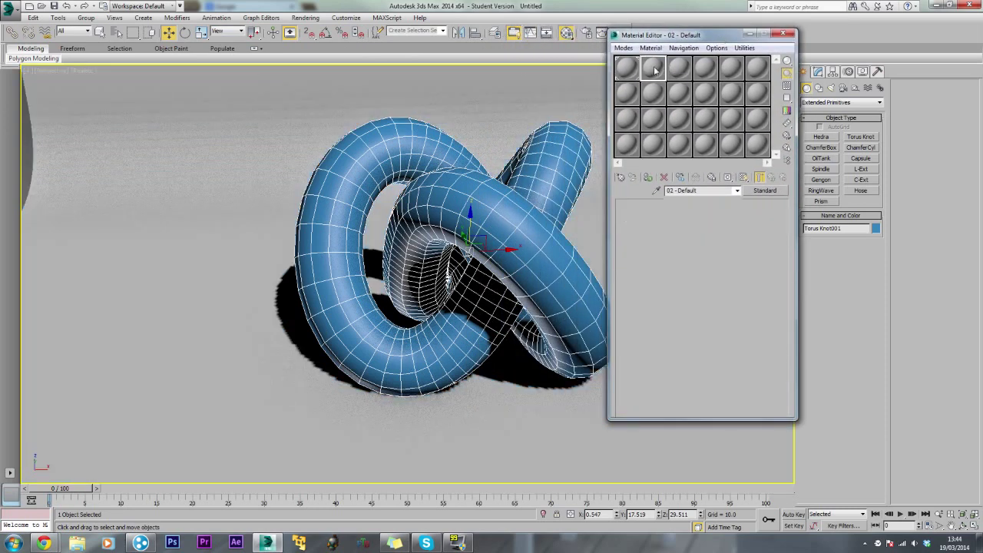
pyautogui.moveTo(537, 179); pyautogui.dragTo(539, 177)
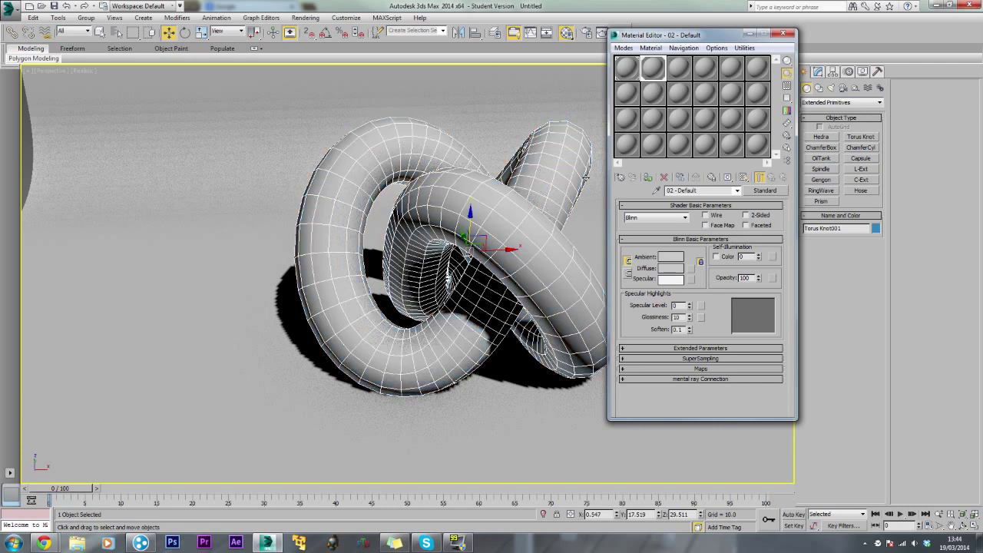
pyautogui.click(764, 191)
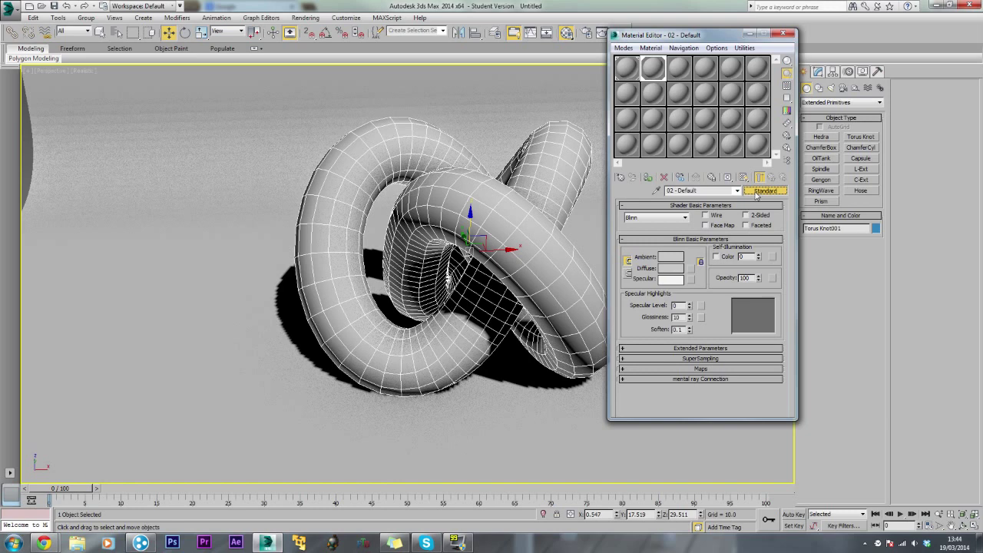
pyautogui.click(762, 190)
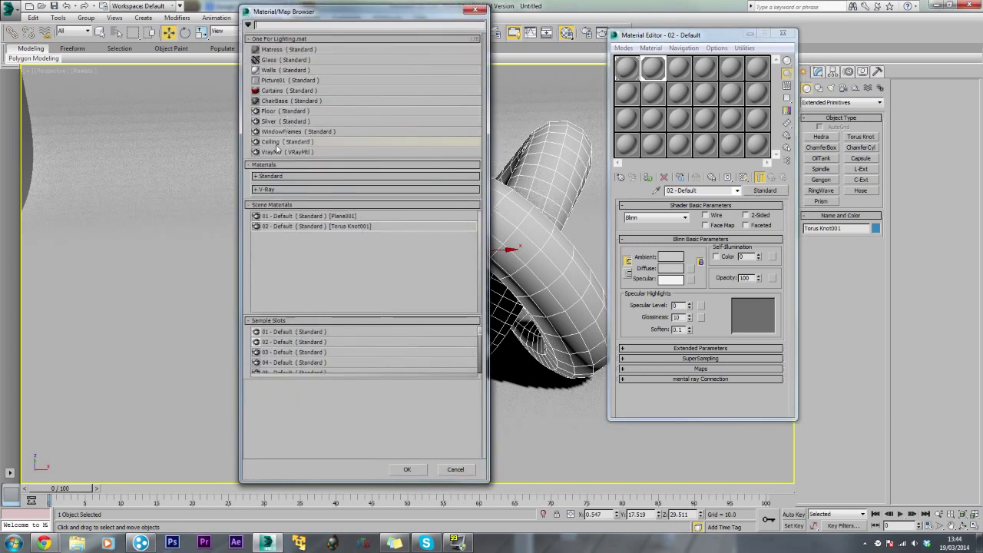
# Change the knot's material to VRayMtl with a pure red diffuse colour (RGB 255,0,0)
pyautogui.doubleClick(280, 153)
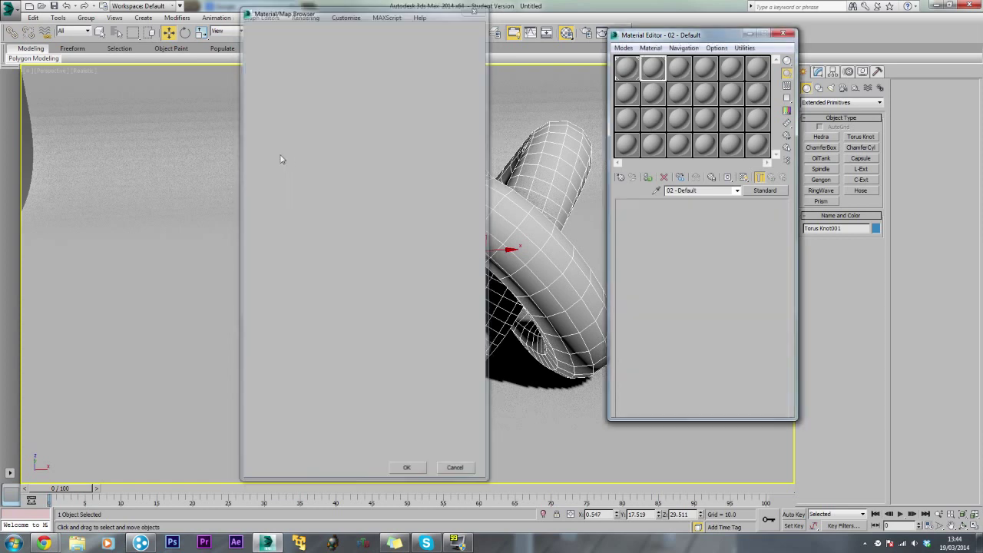
pyautogui.click(673, 259)
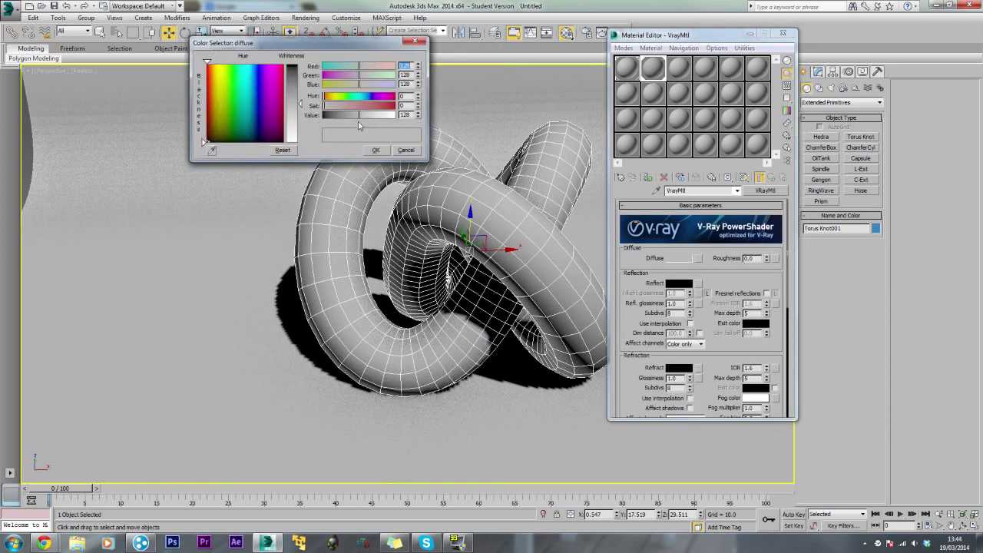
pyautogui.click(228, 72)
pyautogui.moveTo(227, 71); pyautogui.dragTo(205, 62)
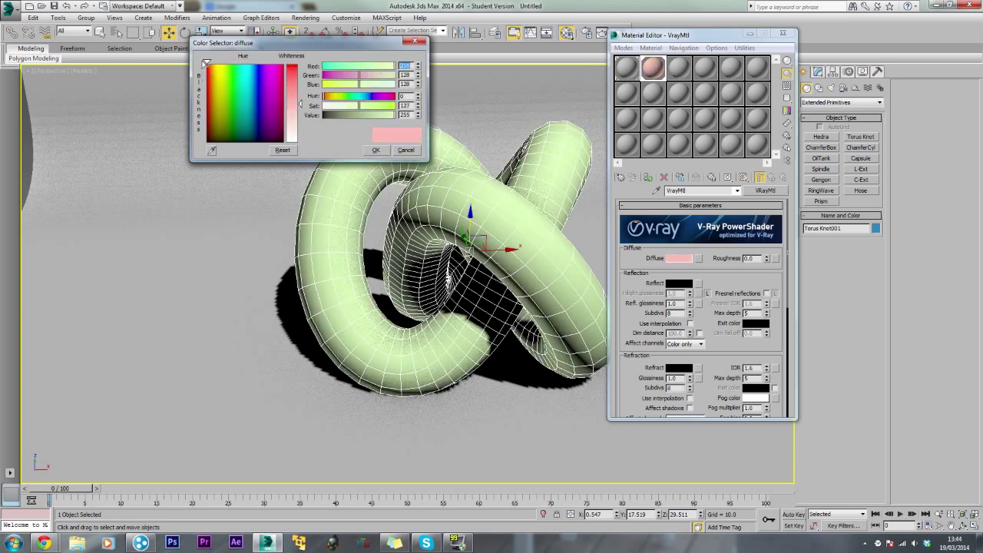
pyautogui.moveTo(292, 81); pyautogui.dragTo(293, 65)
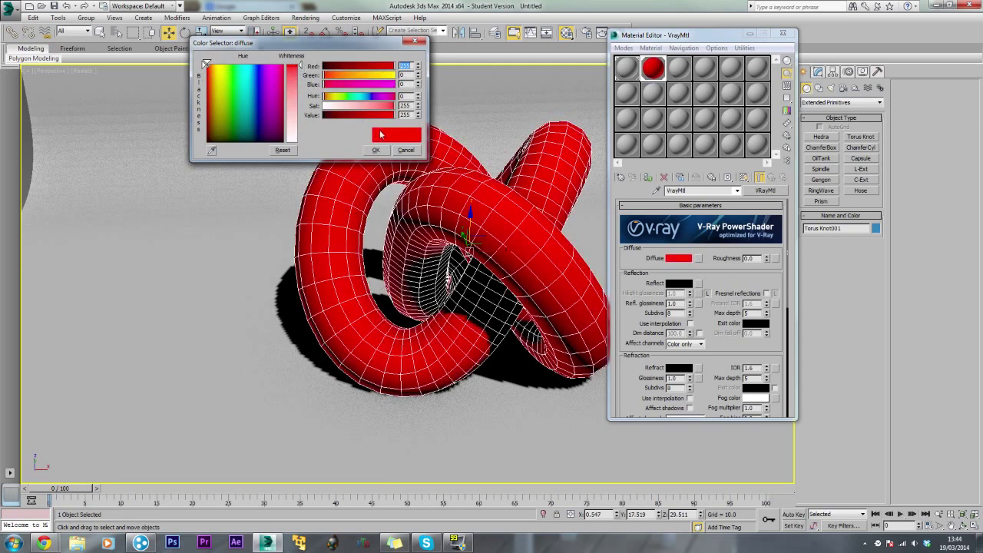
pyautogui.click(376, 150)
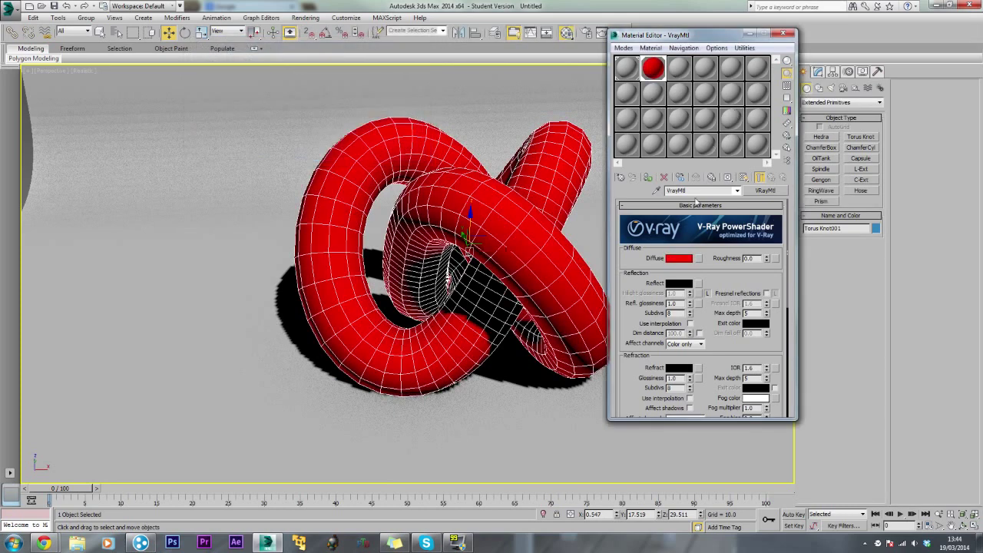
# Set the reflection colour to grey 91, enable Fresnel reflections, and preview the material
pyautogui.click(679, 283)
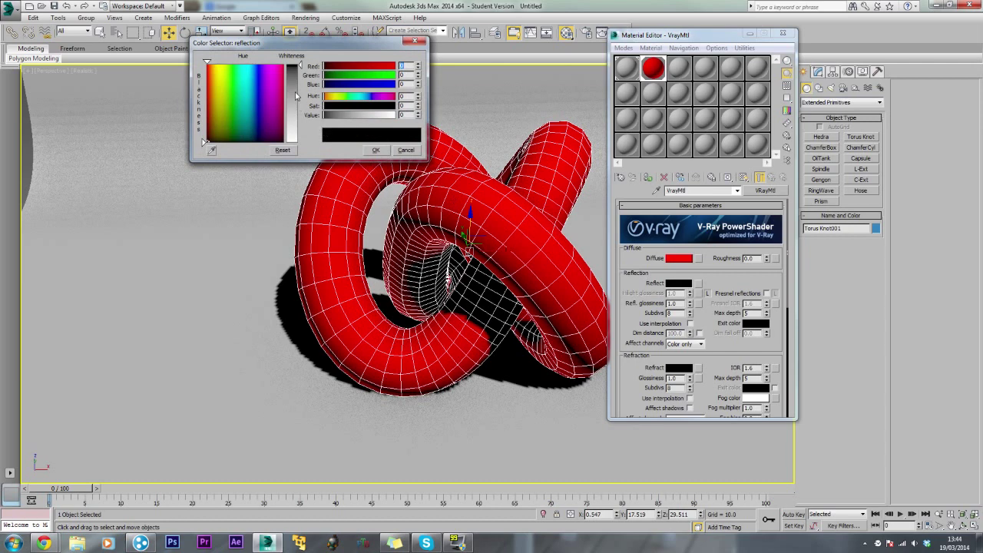
pyautogui.click(293, 91)
pyautogui.moveTo(293, 91); pyautogui.dragTo(293, 94)
pyautogui.click(406, 150)
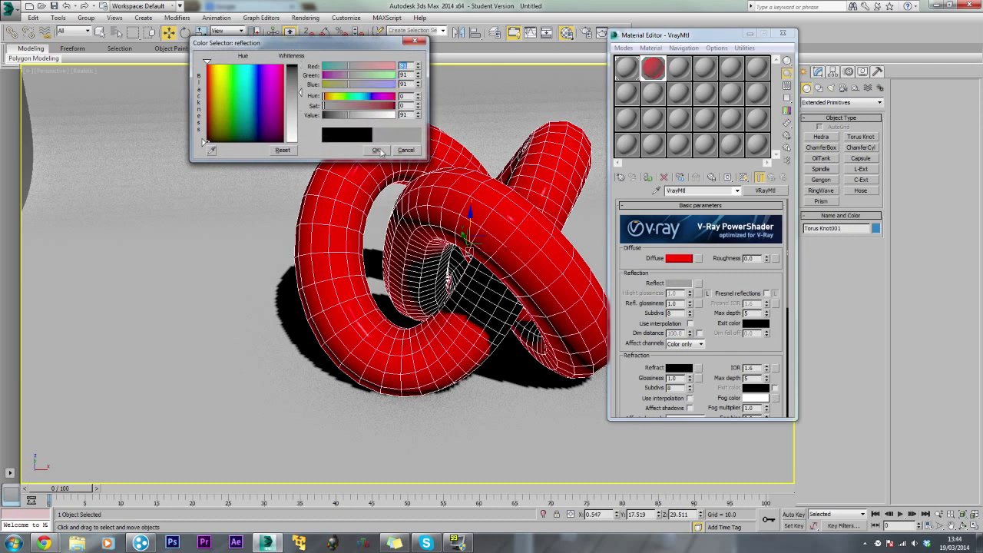
pyautogui.click(377, 149)
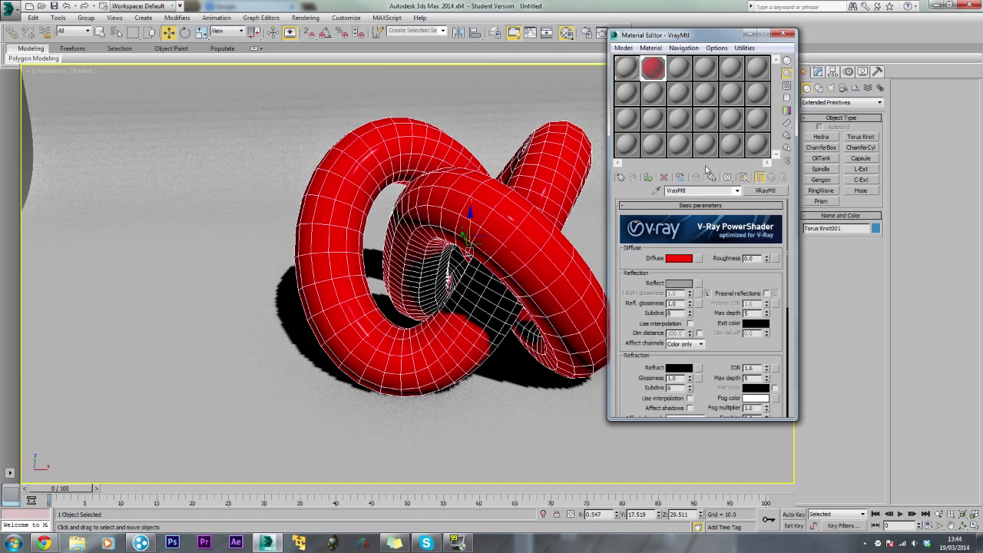
pyautogui.click(767, 293)
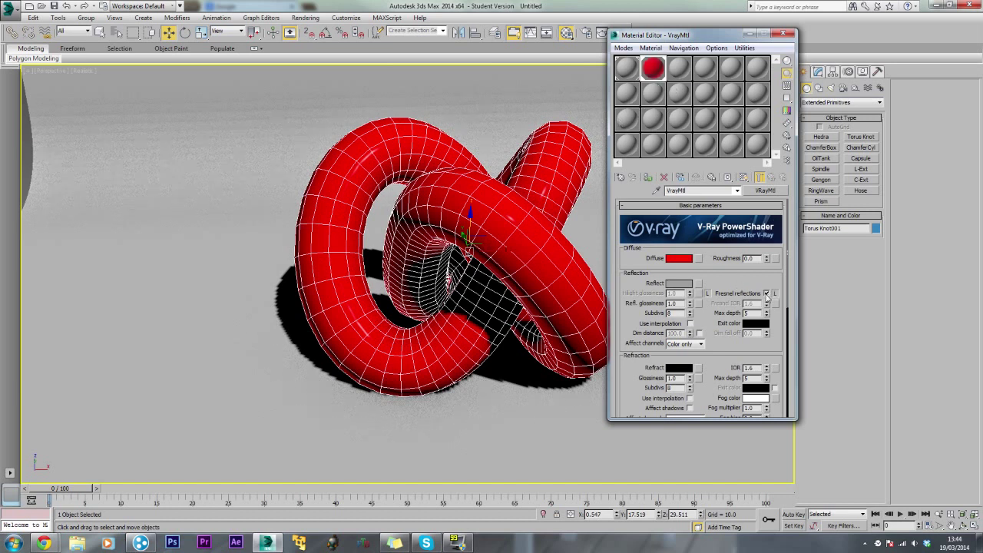
pyautogui.doubleClick(658, 75)
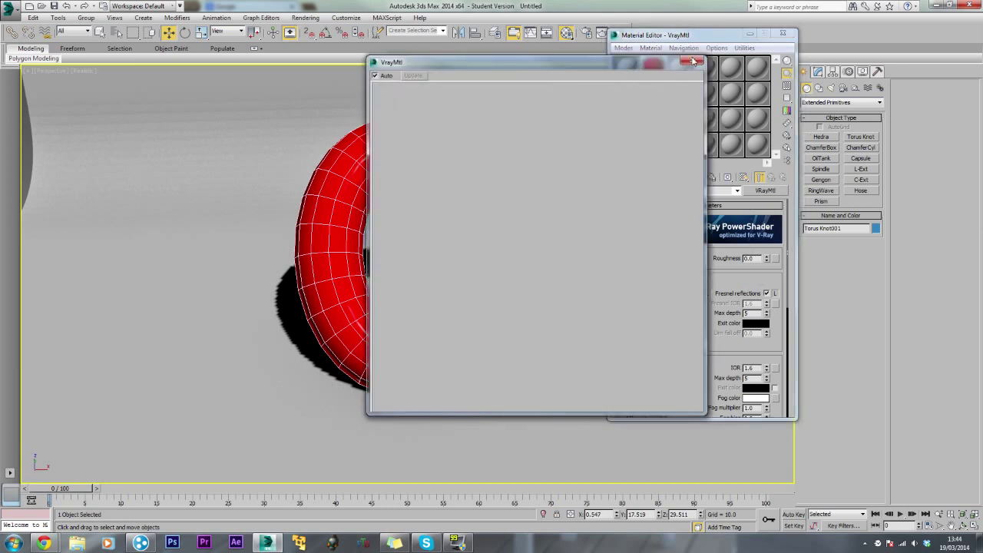
# Darken the knot material's reflection colour to grey 59
pyautogui.click(693, 60)
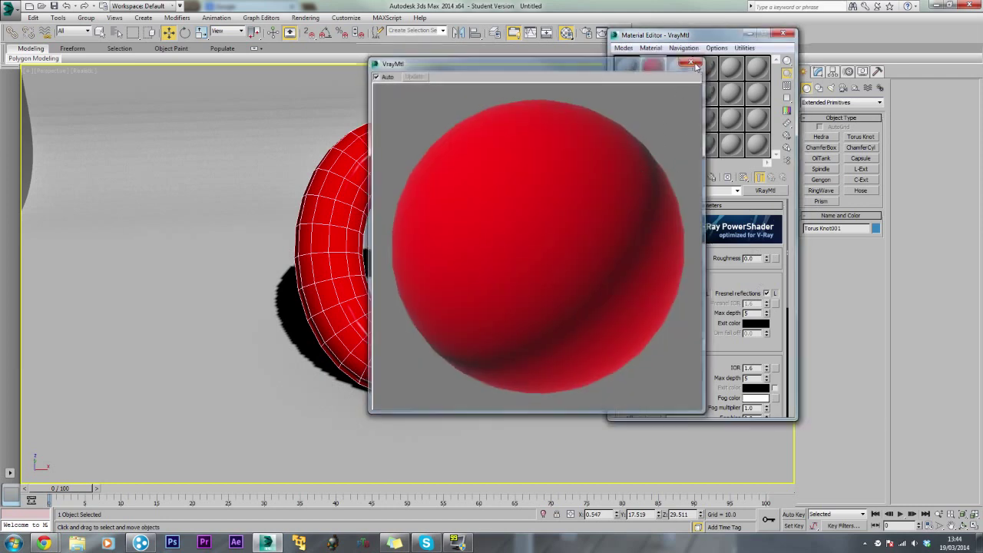
pyautogui.doubleClick(658, 69)
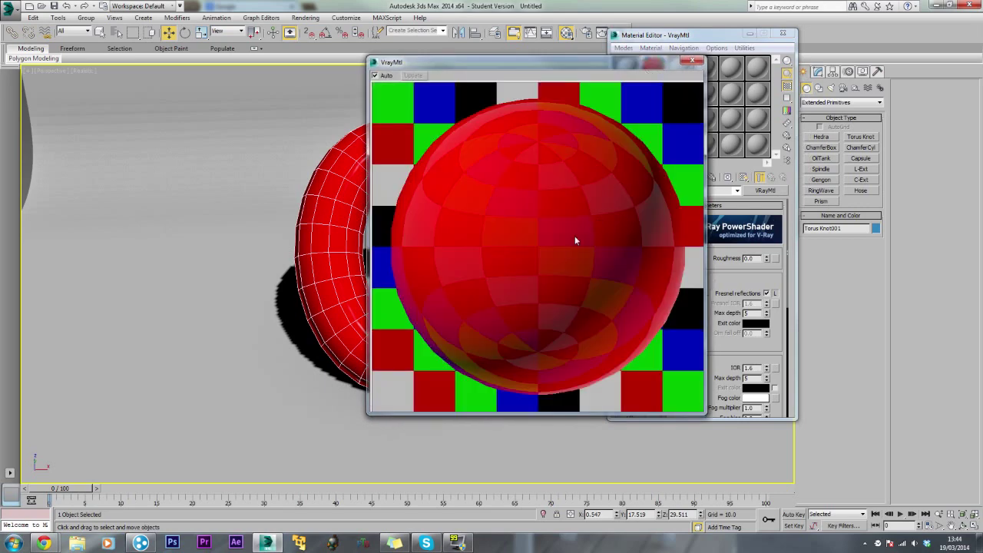
pyautogui.click(693, 61)
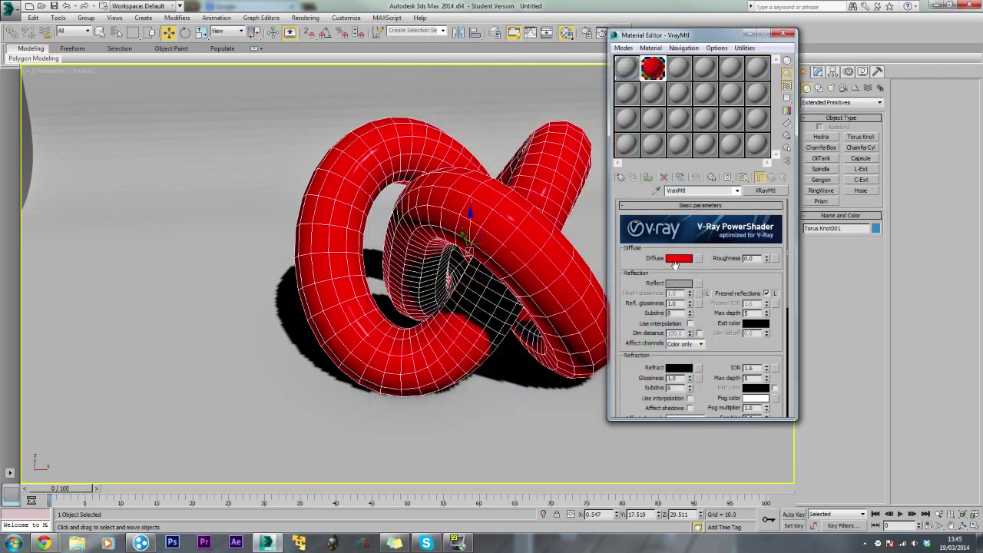
pyautogui.click(679, 282)
pyautogui.moveTo(302, 92); pyautogui.dragTo(301, 82)
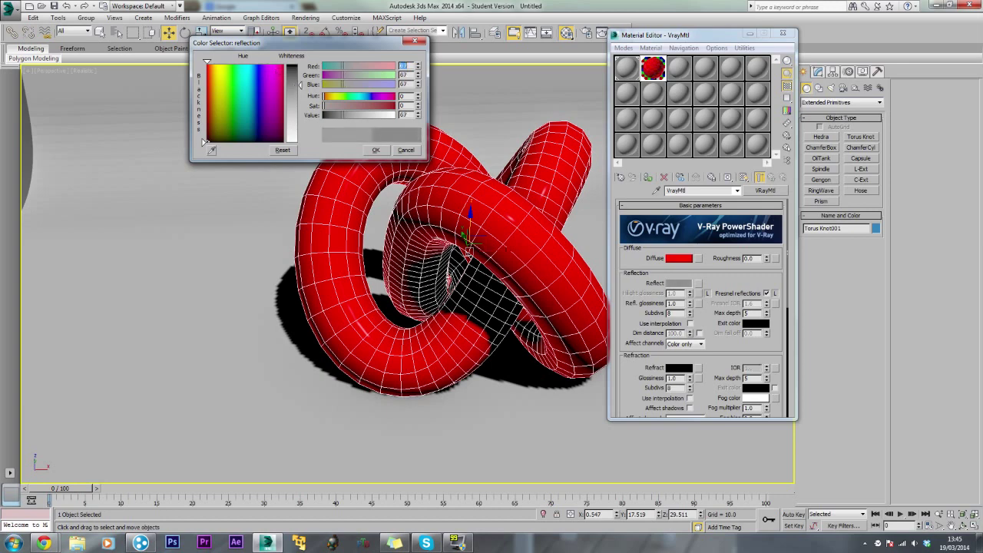
pyautogui.click(376, 150)
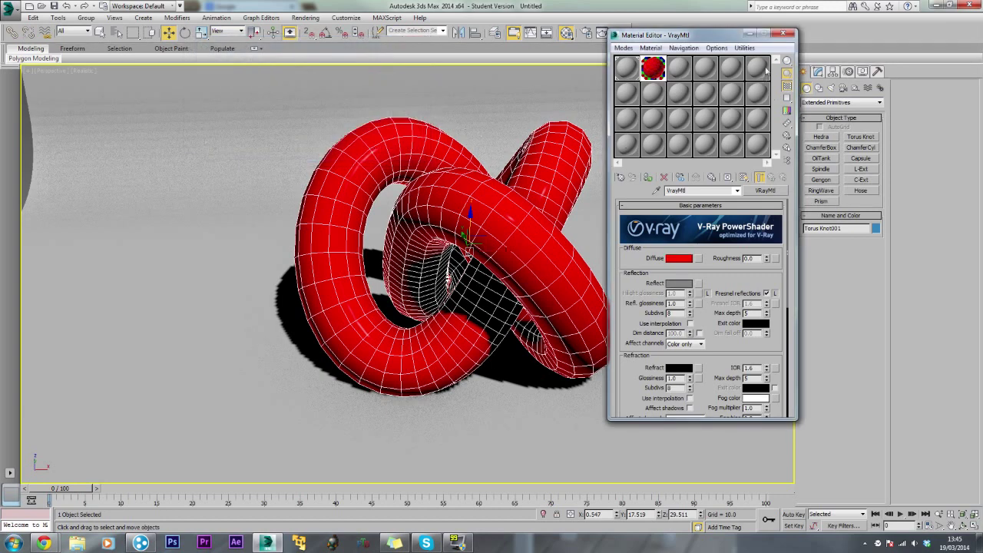
# Change the 01 - Default backdrop material to VRayMtl and close the Material Editor
pyautogui.click(627, 67)
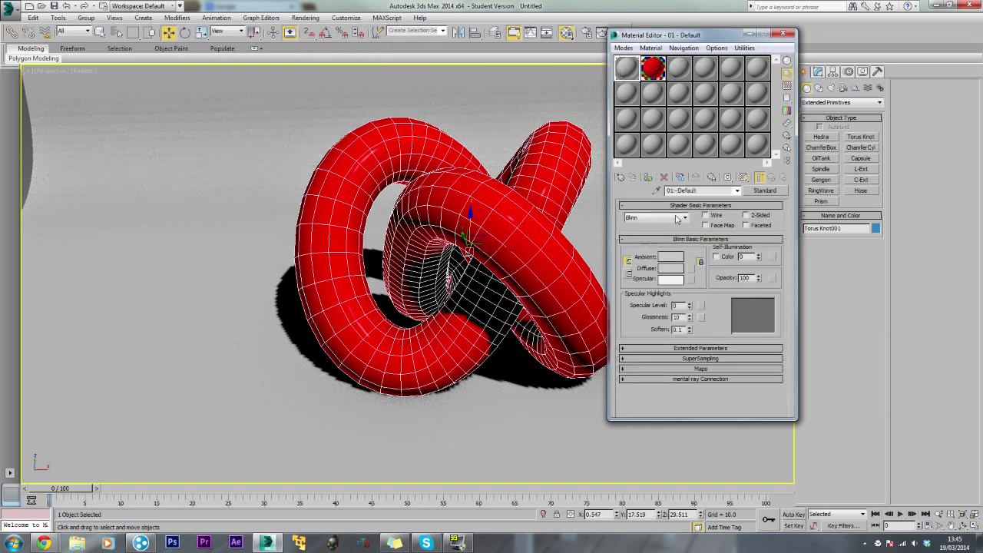
pyautogui.click(765, 191)
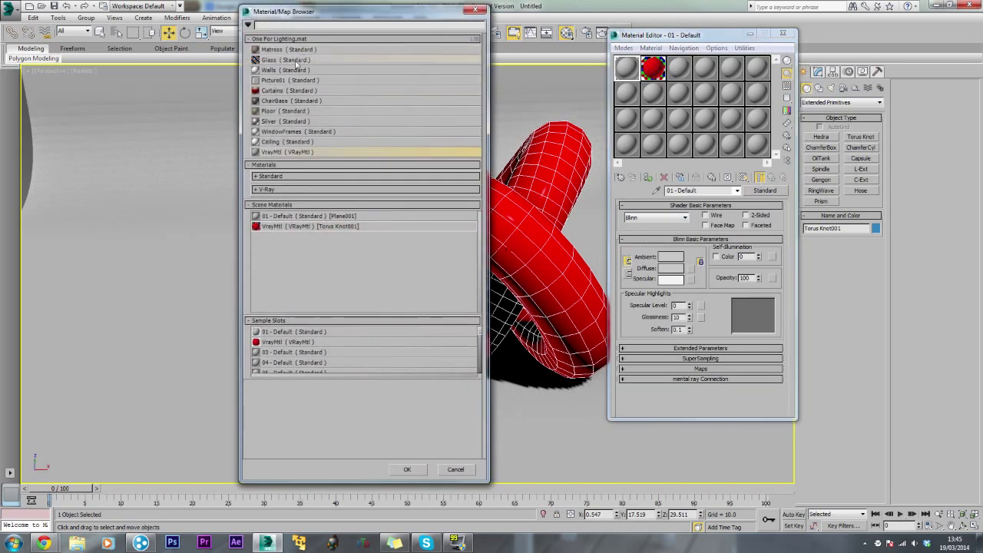
pyautogui.doubleClick(265, 152)
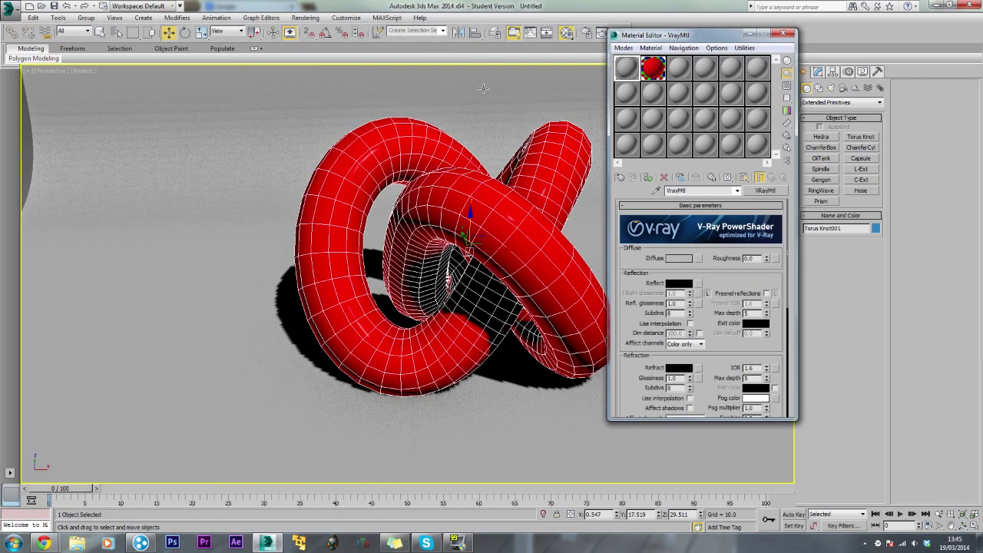
pyautogui.click(783, 33)
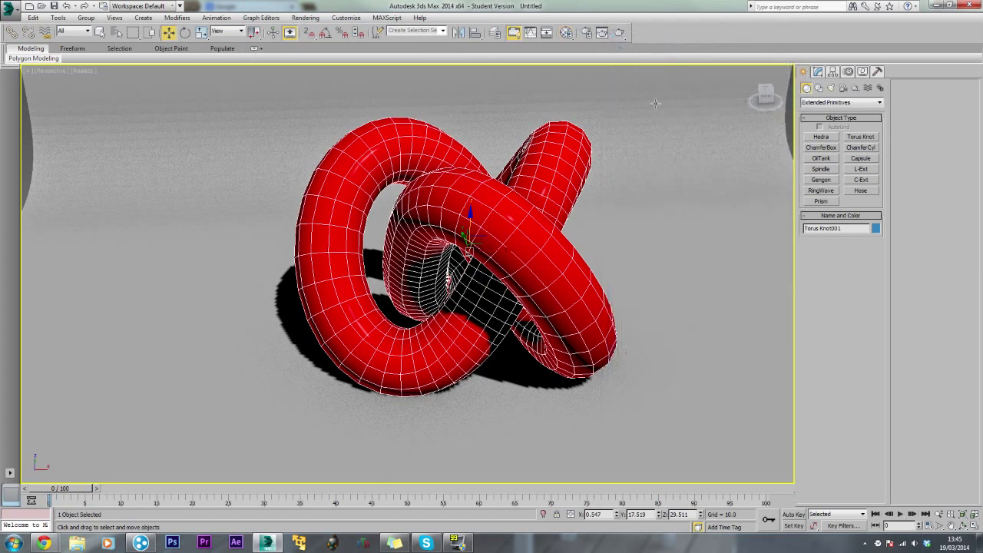
# Scale the torus knot down to 73.6% and turn on the safe frame
pyautogui.press('r')
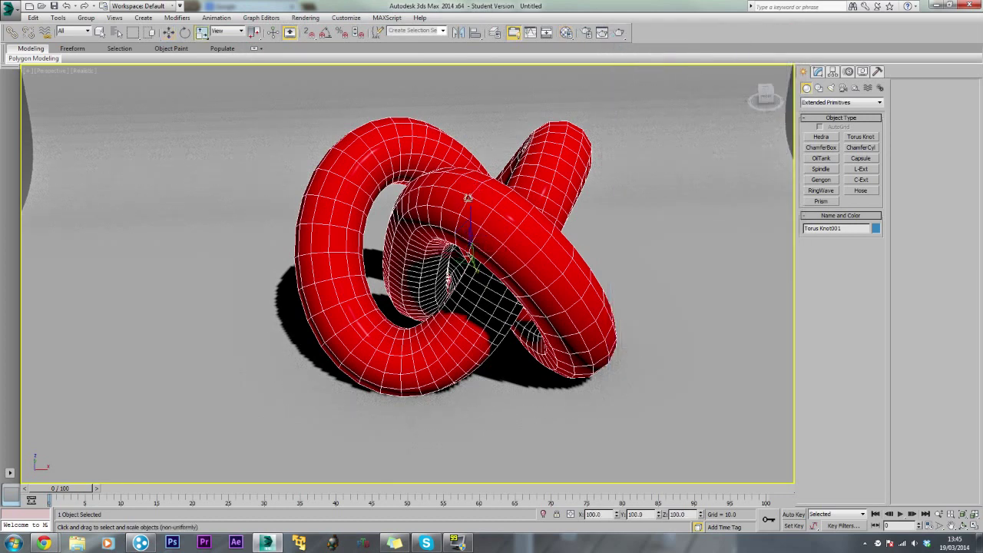
pyautogui.moveTo(461, 242); pyautogui.dragTo(454, 269)
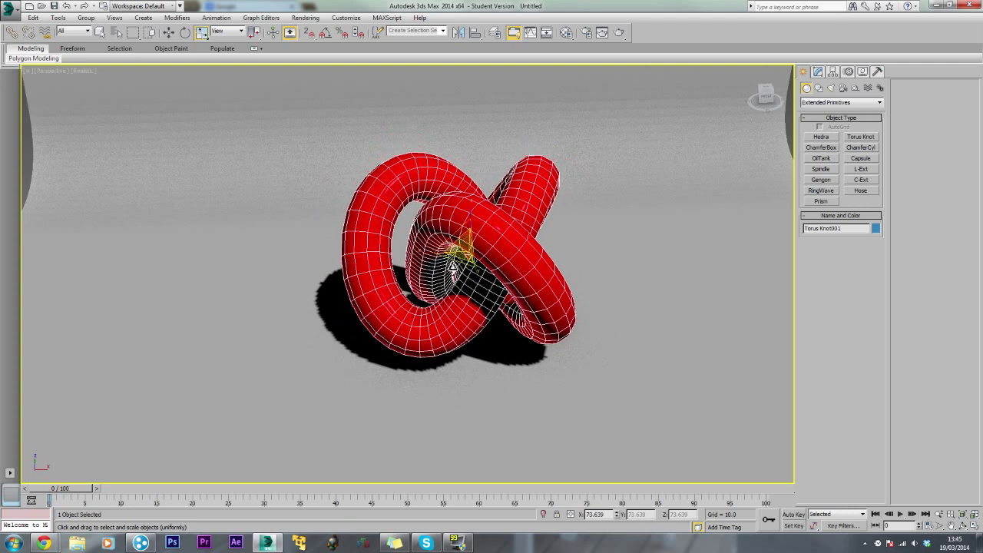
pyautogui.hotkey('shift', 'f')
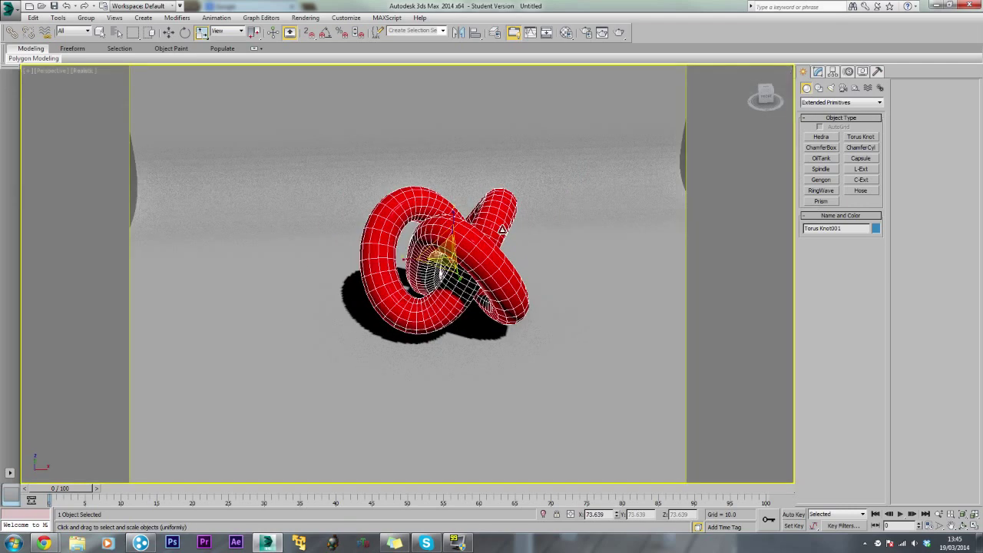
# Lower the knot to Z 23.12 in the maximized Left view, then return to Perspective
pyautogui.scroll(5, 476, 229)
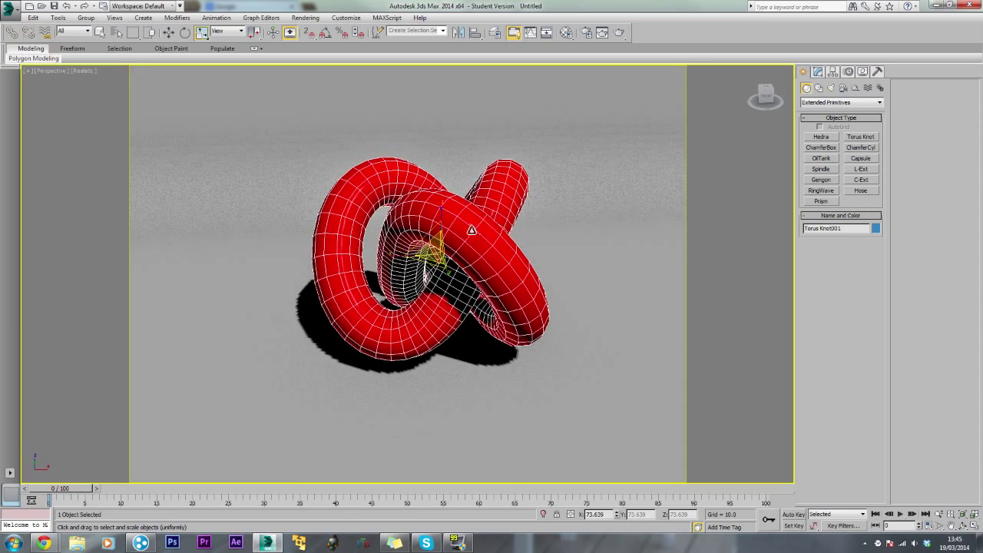
pyautogui.hotkey('alt', 'w')
pyautogui.hotkey('alt', 'w')
pyautogui.hotkey('alt', 'w')
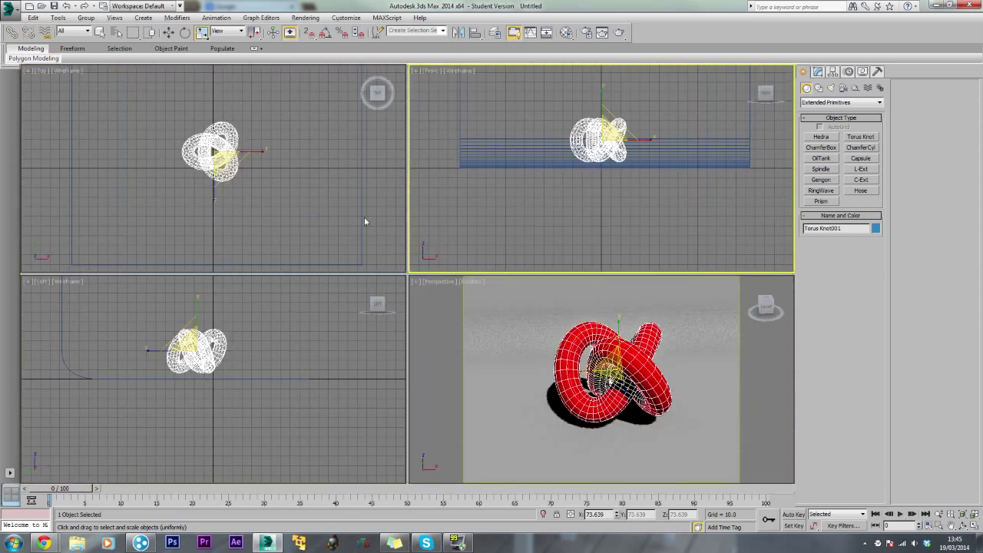
pyautogui.hotkey('alt', 'w')
pyautogui.scroll(3, 391, 163)
pyautogui.press('w')
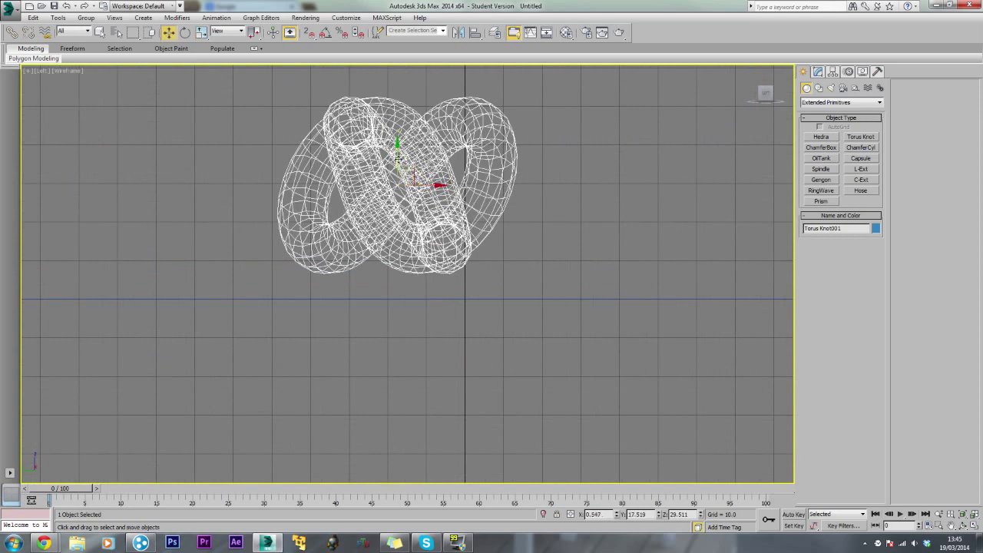
pyautogui.moveTo(397, 154); pyautogui.dragTo(414, 178)
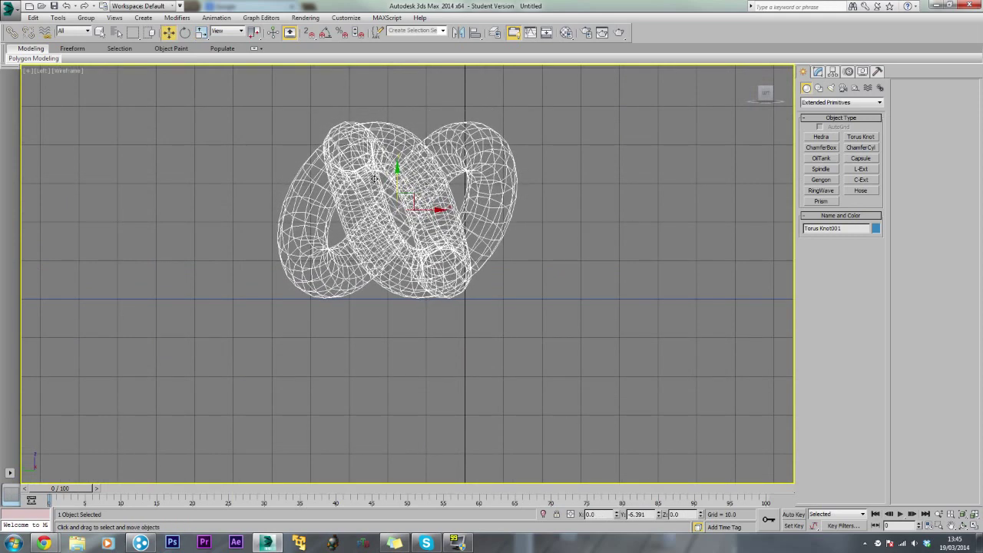
pyautogui.hotkey('alt', 'w')
pyautogui.click(609, 329)
pyautogui.hotkey('alt', 'w')
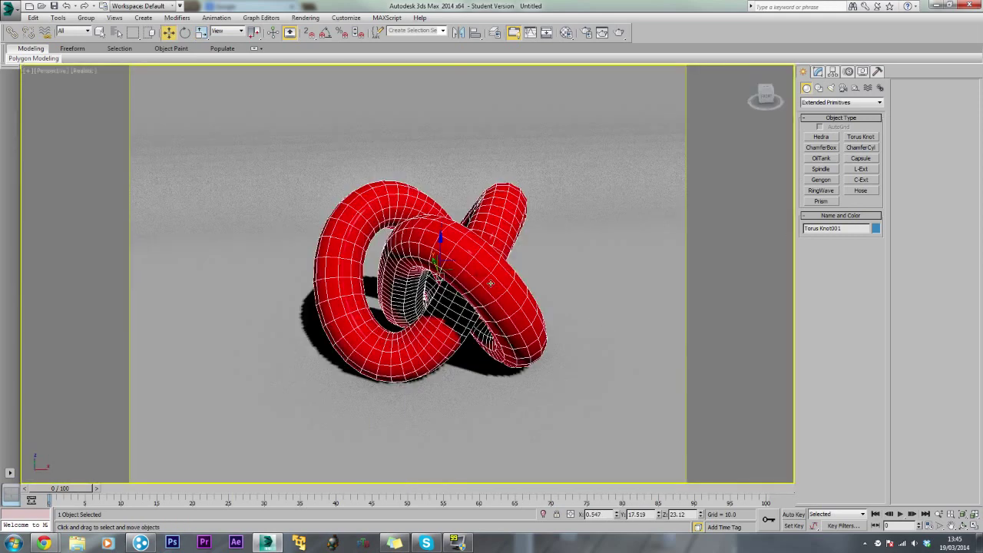
pyautogui.moveTo(497, 281)
pyautogui.keyDown('alt'); pyautogui.mouseDown(button='middle')
pyautogui.moveTo(486, 277)
pyautogui.moveTo(507, 277)
pyautogui.mouseUp(button='middle'); pyautogui.keyUp('alt')
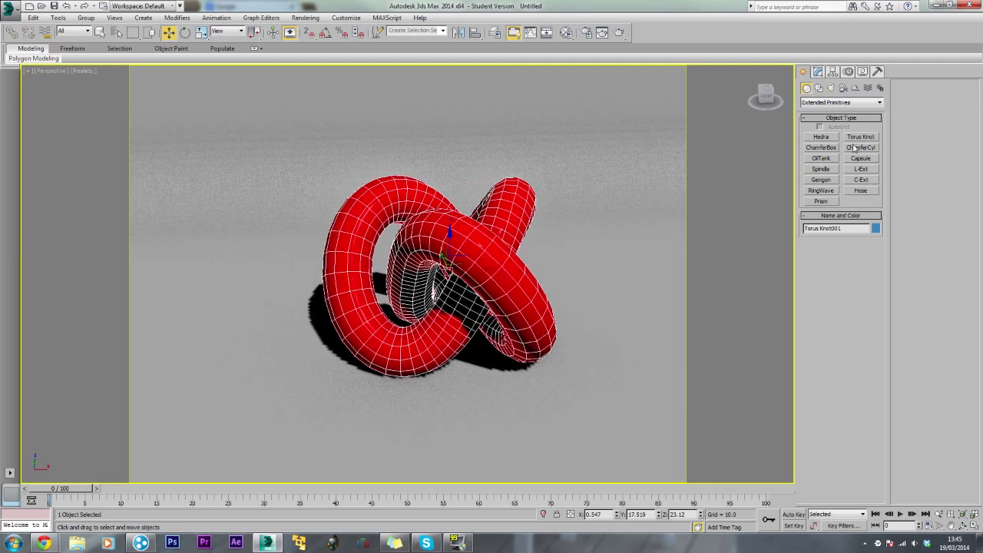
# Draw a V-Ray plane light over the torus knot in the Top view, then maximize Perspective
pyautogui.click(831, 88)
pyautogui.click(824, 102)
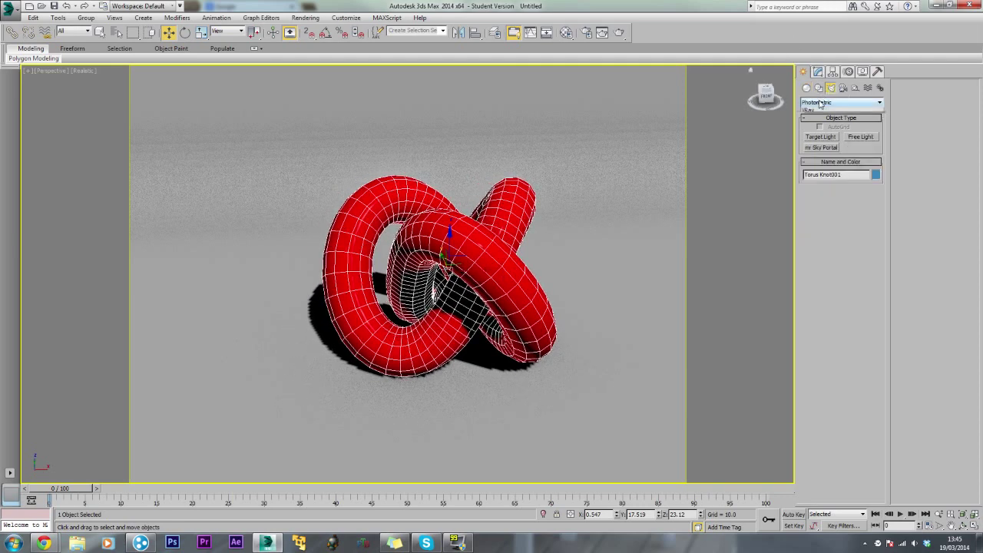
pyautogui.click(807, 125)
pyautogui.click(822, 137)
pyautogui.hotkey('alt', 'w')
pyautogui.rightClick(154, 126)
pyautogui.hotkey('alt', 'w')
pyautogui.moveTo(308, 160); pyautogui.dragTo(500, 330)
pyautogui.hotkey('alt', 'w')
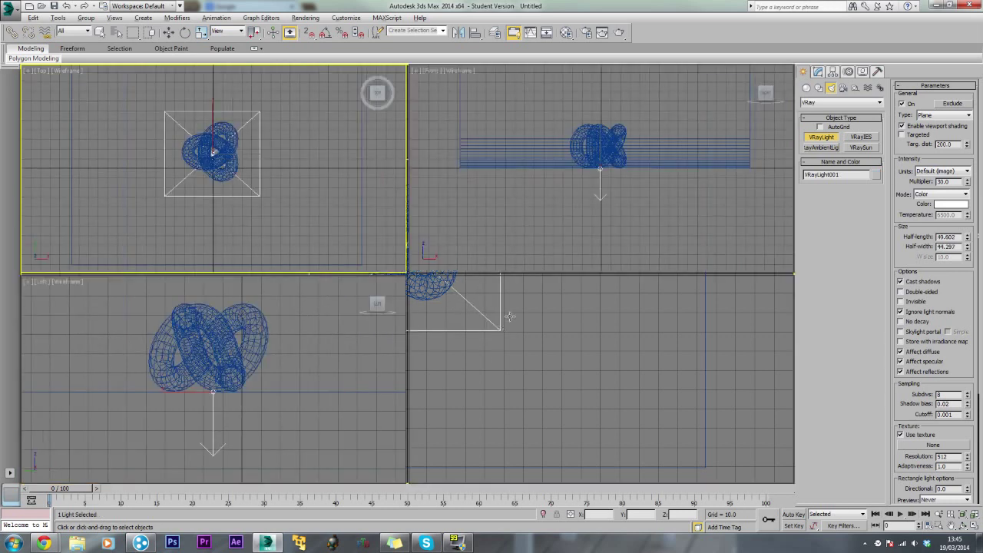
pyautogui.rightClick(607, 356)
pyautogui.press('w')
pyautogui.hotkey('alt', 'w')
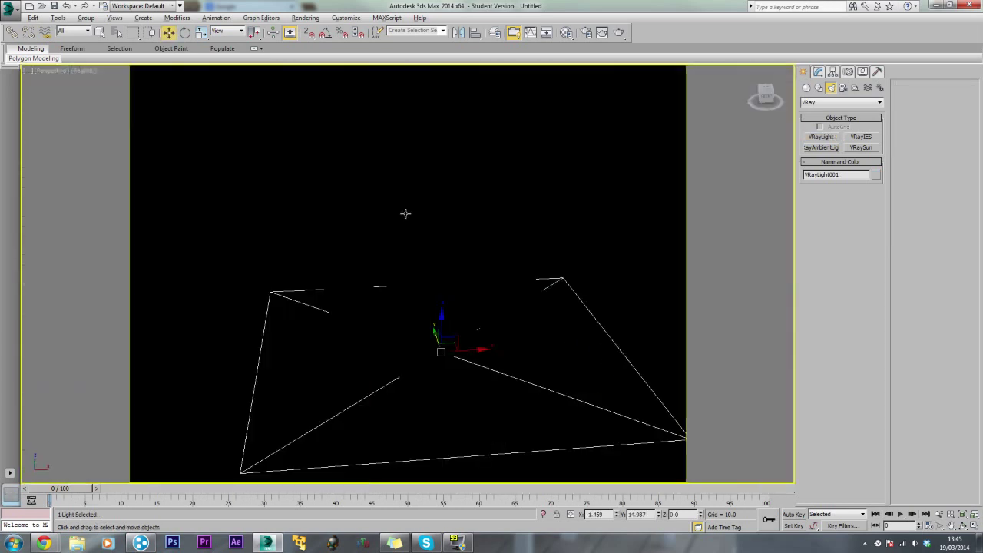
# Shade the Perspective view and raise the plane light well above the knot
pyautogui.click(82, 70)
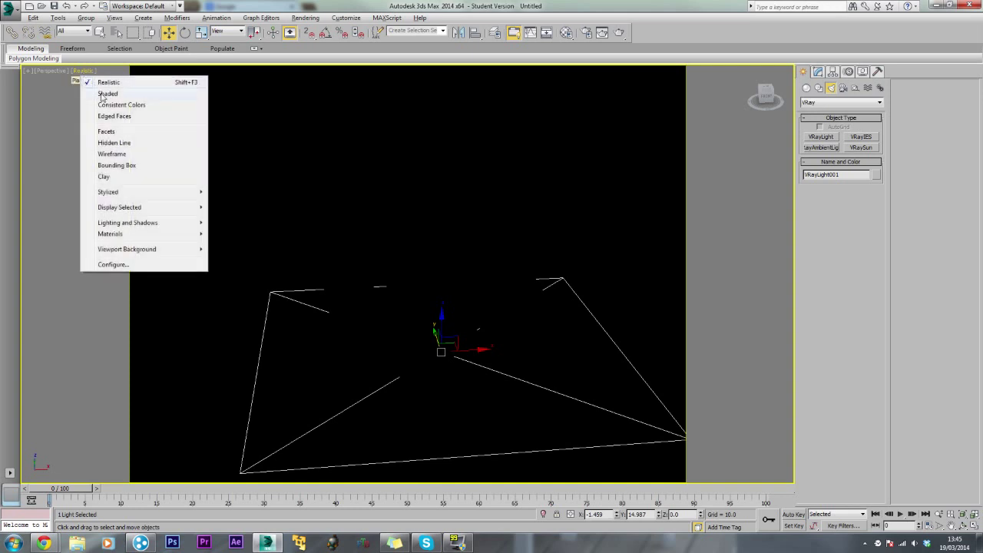
pyautogui.click(99, 93)
pyautogui.moveTo(444, 320); pyautogui.dragTo(453, 146)
pyautogui.scroll(-3, 476, 266)
pyautogui.moveTo(463, 210); pyautogui.dragTo(464, 142)
pyautogui.hotkey('alt', 'w')
pyautogui.rightClick(537, 198)
pyautogui.hotkey('alt', 'w')
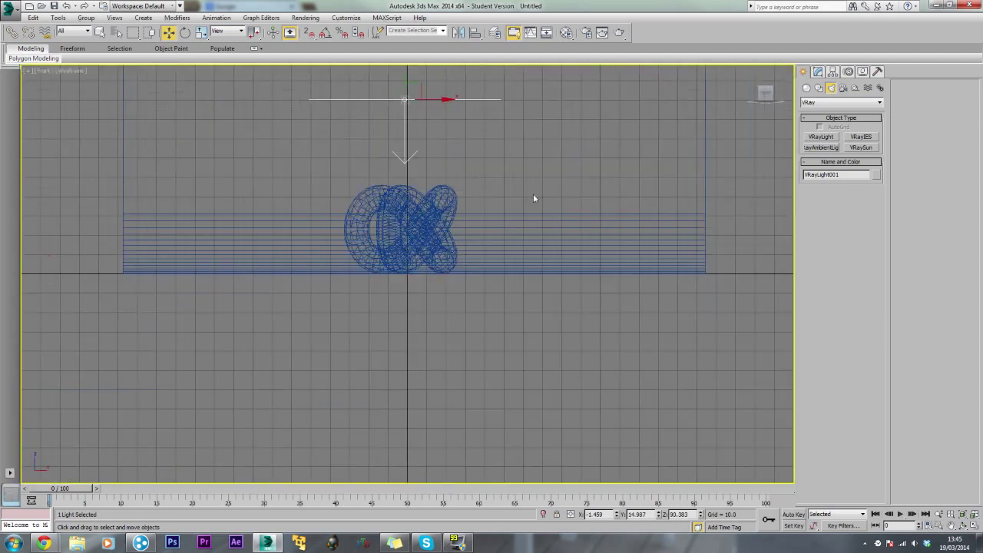
pyautogui.moveTo(405, 79); pyautogui.dragTo(405, 95)
# Make the light targeted and move its target onto the torus knot
pyautogui.click(817, 72)
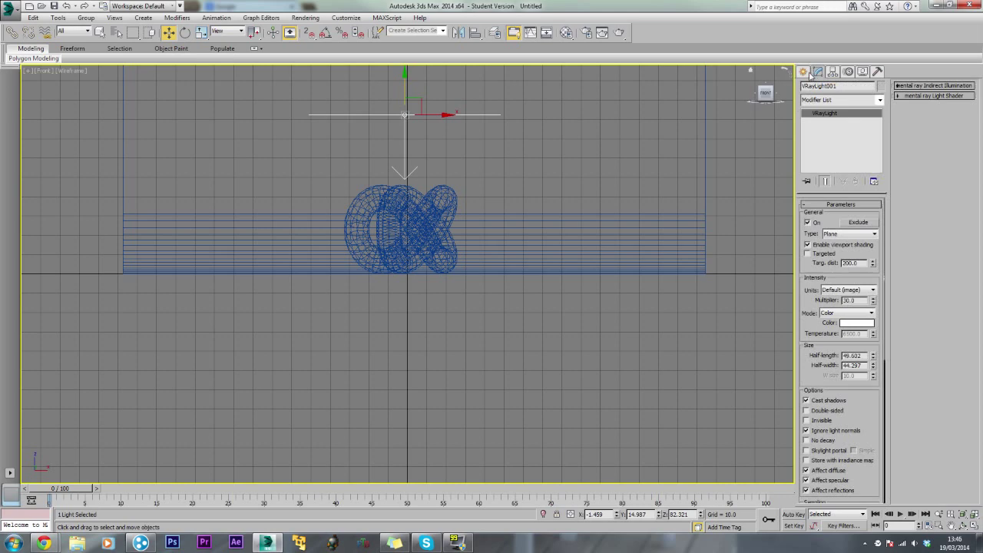
pyautogui.click(807, 254)
pyautogui.moveTo(427, 340); pyautogui.dragTo(441, 388, button='middle')
pyautogui.click(403, 167)
pyautogui.moveTo(440, 354); pyautogui.dragTo(438, 94)
pyautogui.moveTo(435, 92); pyautogui.dragTo(483, 215, button='middle')
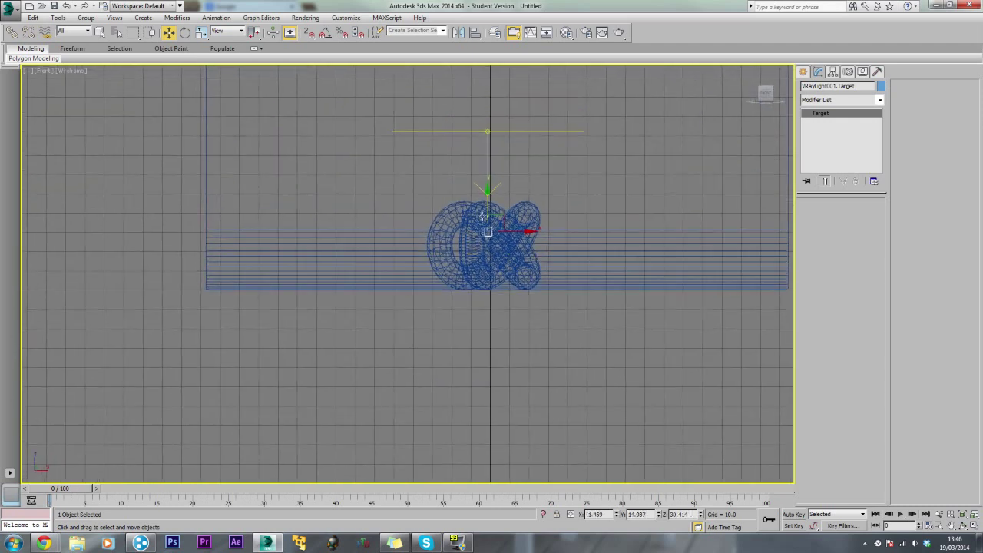
pyautogui.moveTo(487, 208); pyautogui.dragTo(488, 203)
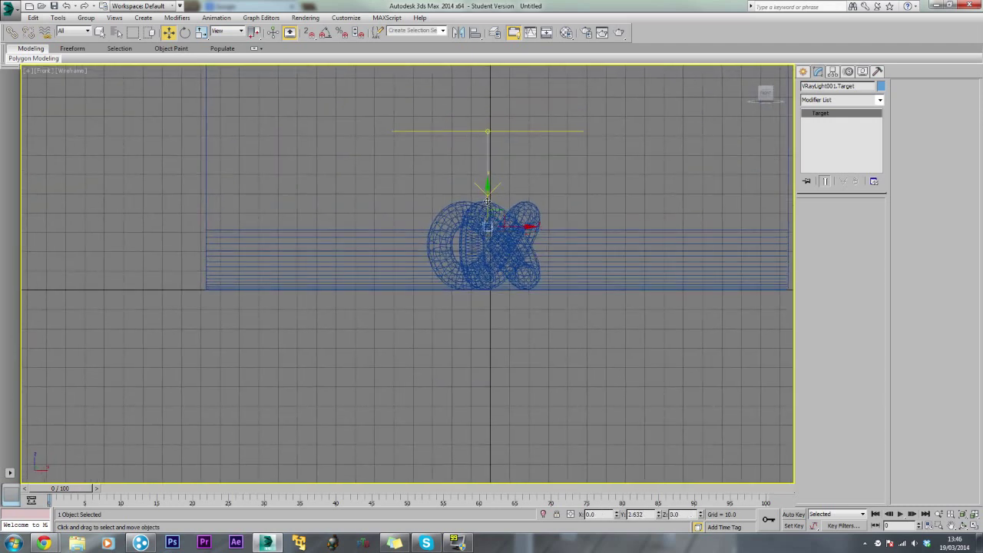
pyautogui.moveTo(562, 177); pyautogui.dragTo(557, 203, button='middle')
# Set the plane light's multiplier to 12
pyautogui.click(525, 161)
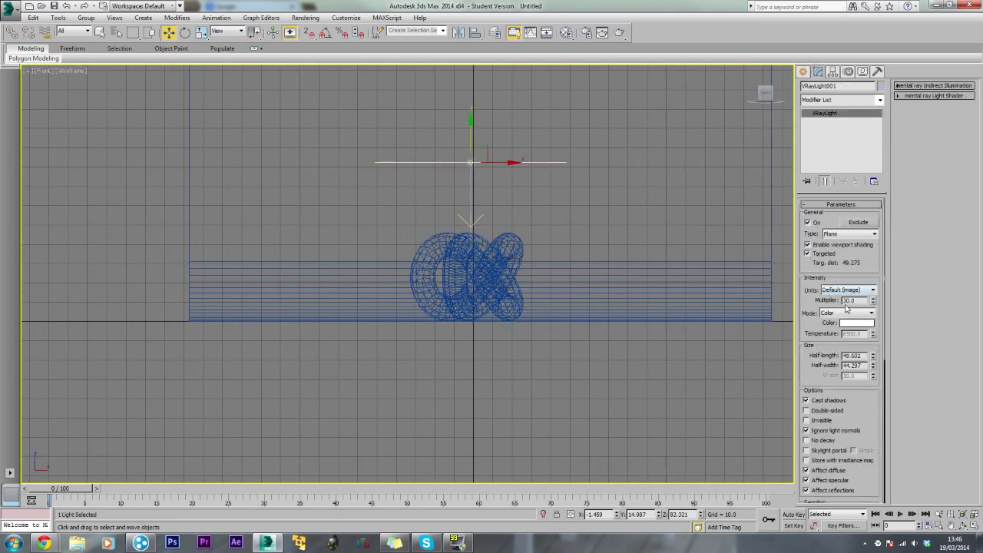
pyautogui.write('12')
pyautogui.moveTo(865, 414); pyautogui.dragTo(880, 242)
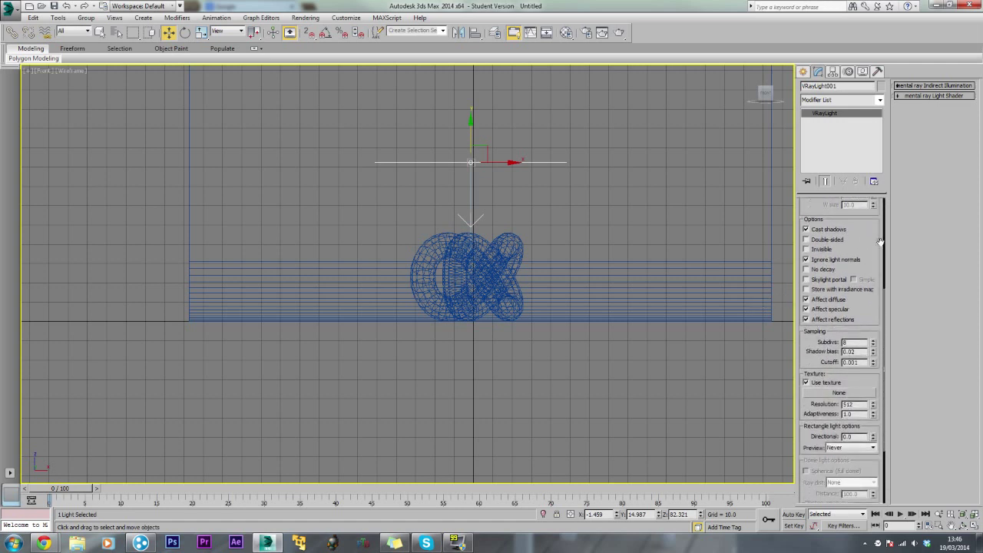
pyautogui.scroll(-2, 813, 325)
# Assign a VRaySoftbox texture to the light and instance it into the third Material Editor slot
pyautogui.click(822, 333)
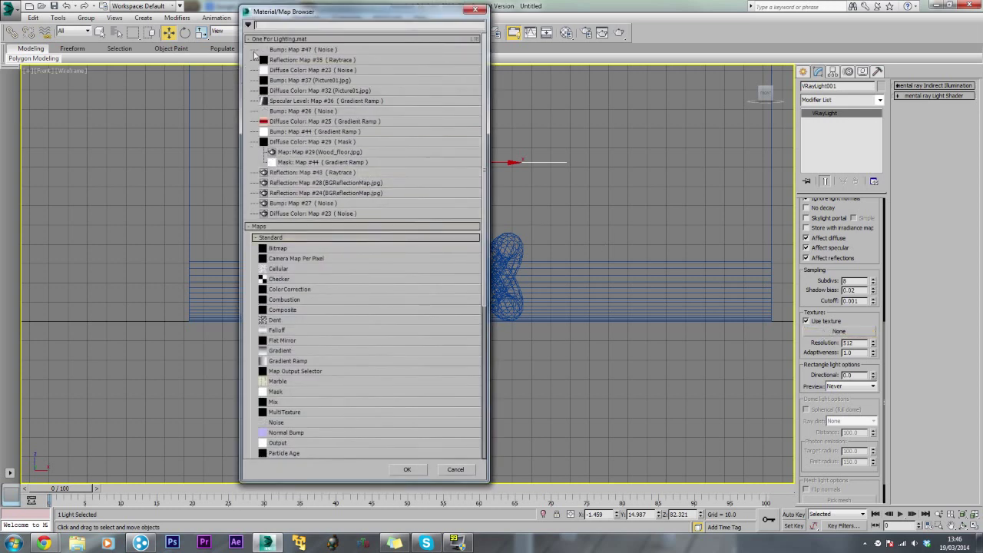
pyautogui.click(271, 38)
pyautogui.click(272, 63)
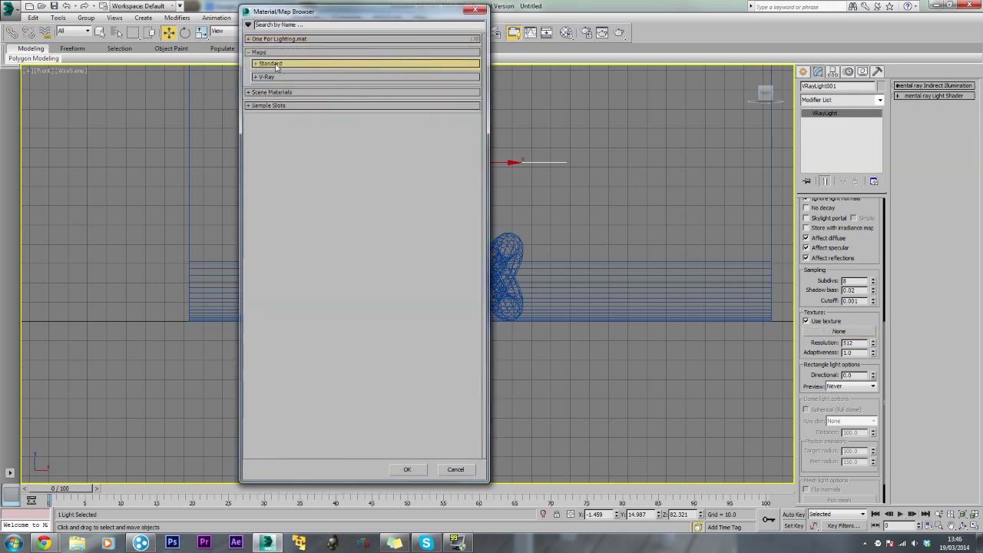
pyautogui.click(269, 77)
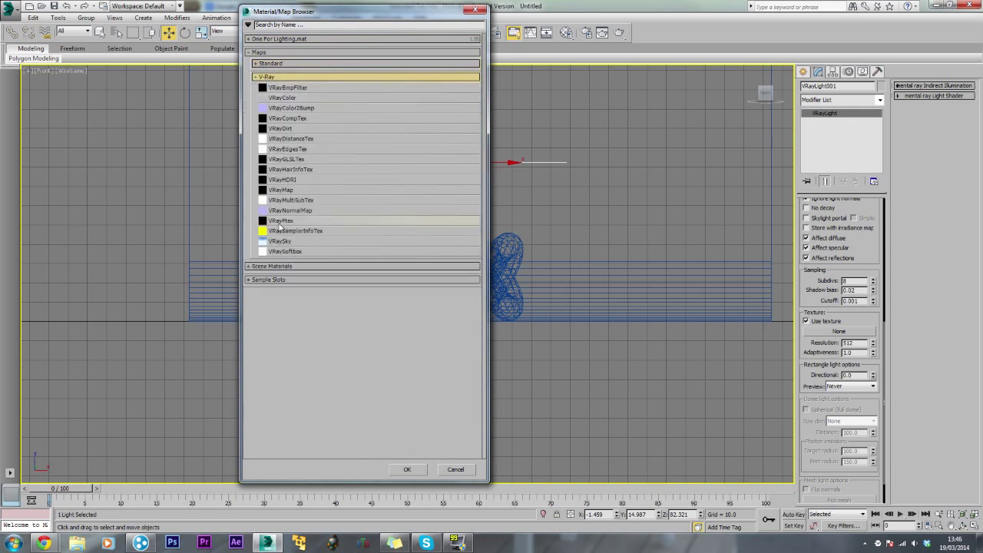
pyautogui.doubleClick(285, 251)
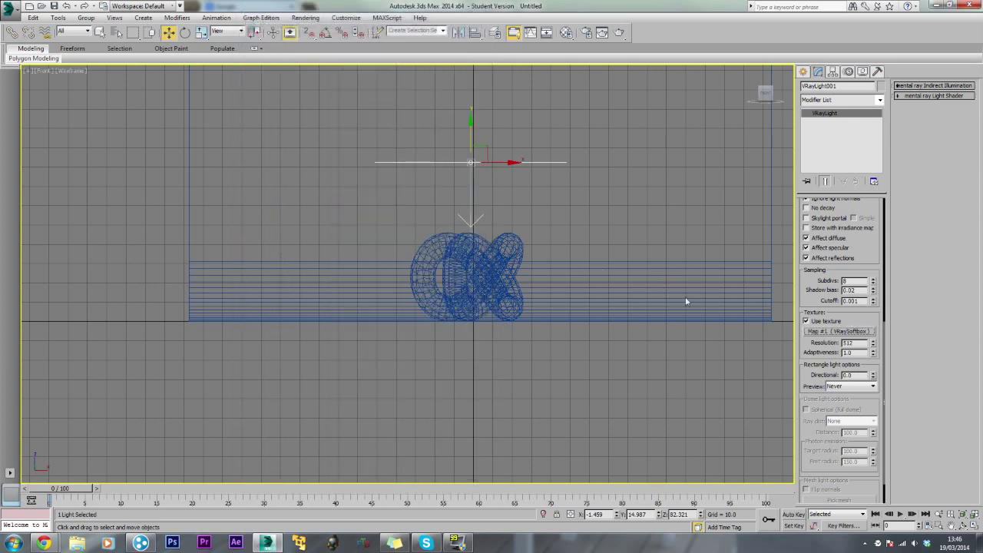
pyautogui.press('m')
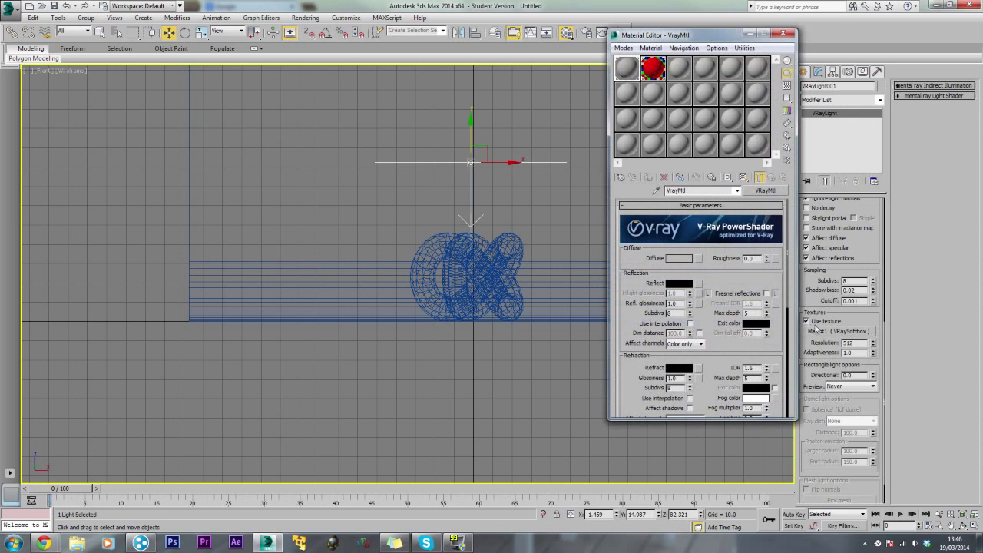
pyautogui.moveTo(679, 68); pyautogui.dragTo(680, 69)
pyautogui.click(682, 258)
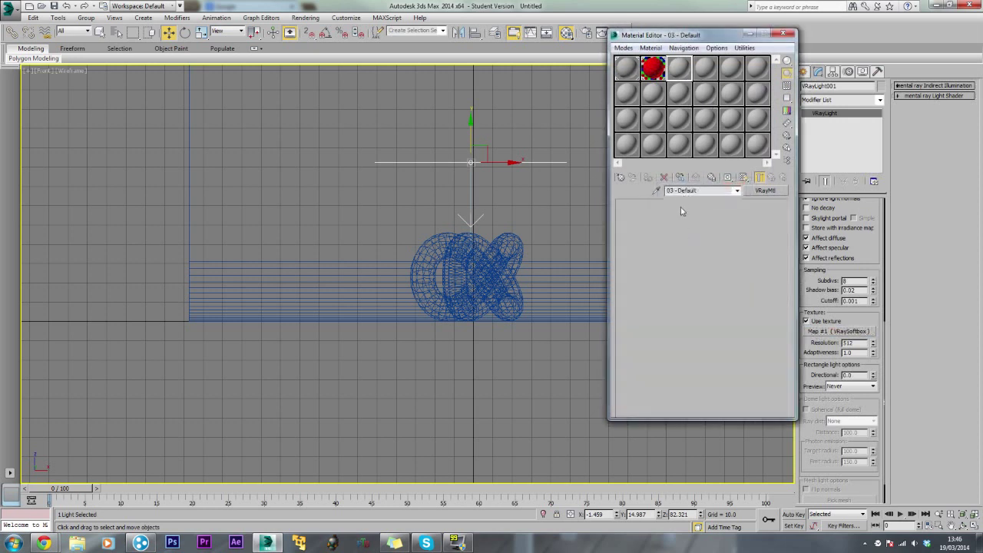
# Enable a flipped radial vignette on the softbox and tint its base colour pale cyan
pyautogui.scroll(-10, 689, 328)
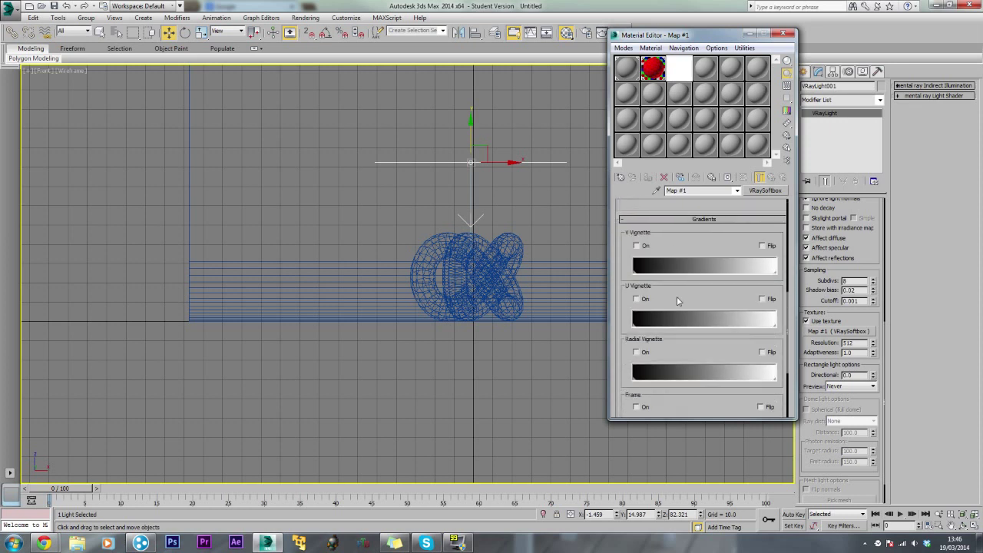
pyautogui.click(636, 276)
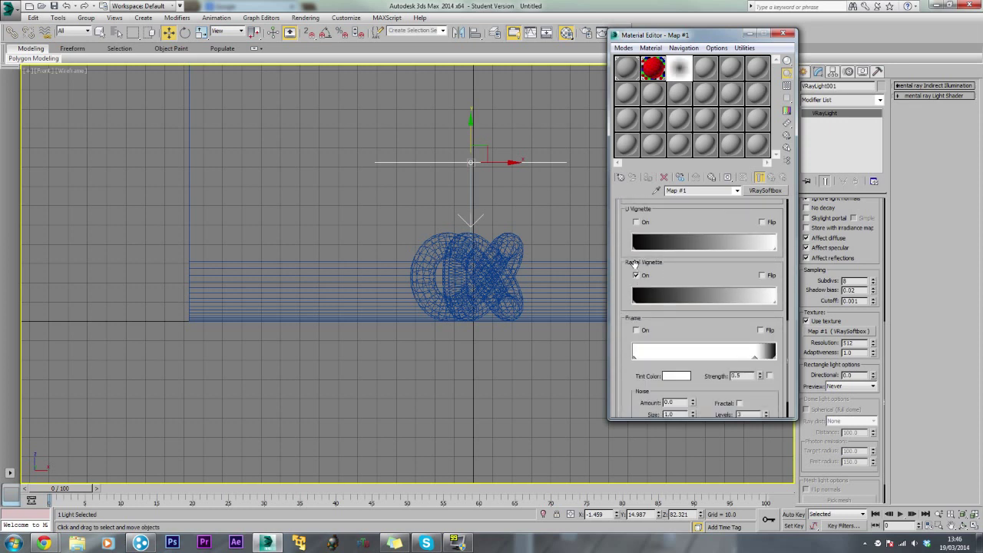
pyautogui.click(762, 275)
pyautogui.scroll(8, 679, 257)
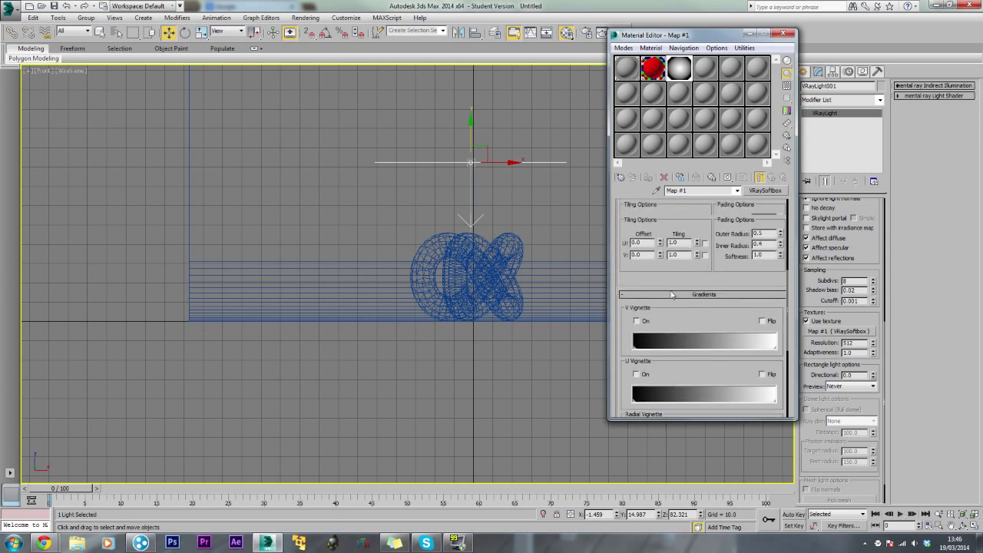
pyautogui.scroll(2, 679, 258)
pyautogui.click(673, 254)
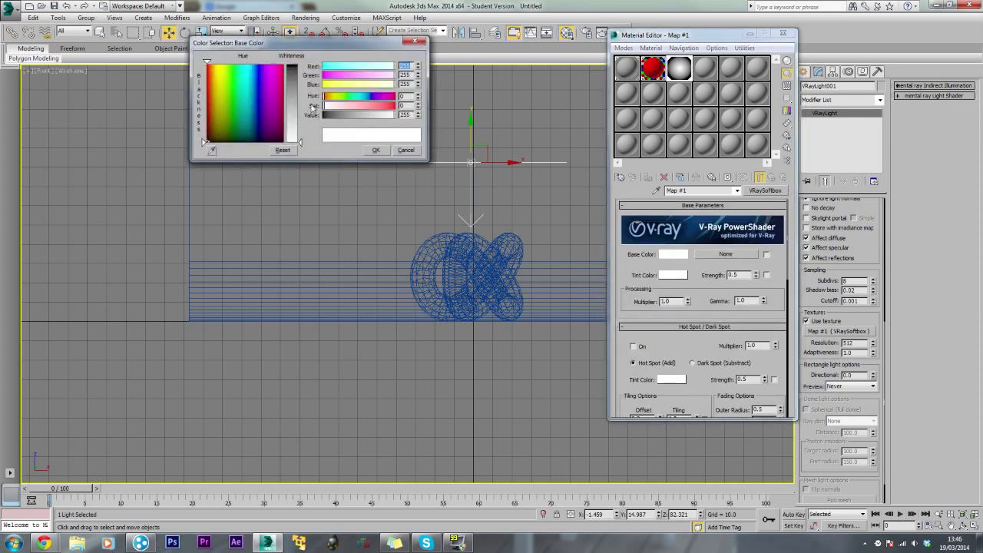
pyautogui.moveTo(389, 67); pyautogui.dragTo(386, 69)
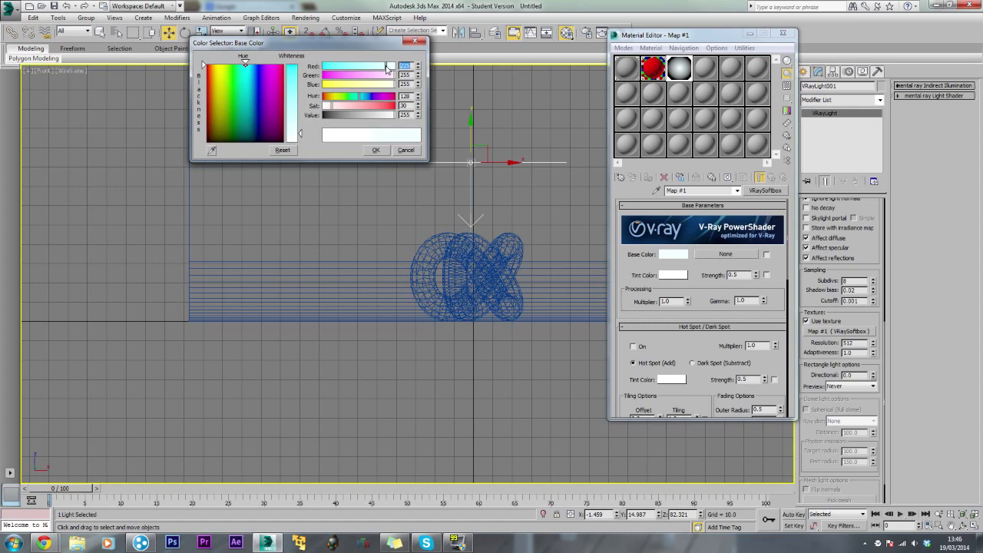
pyautogui.click(373, 152)
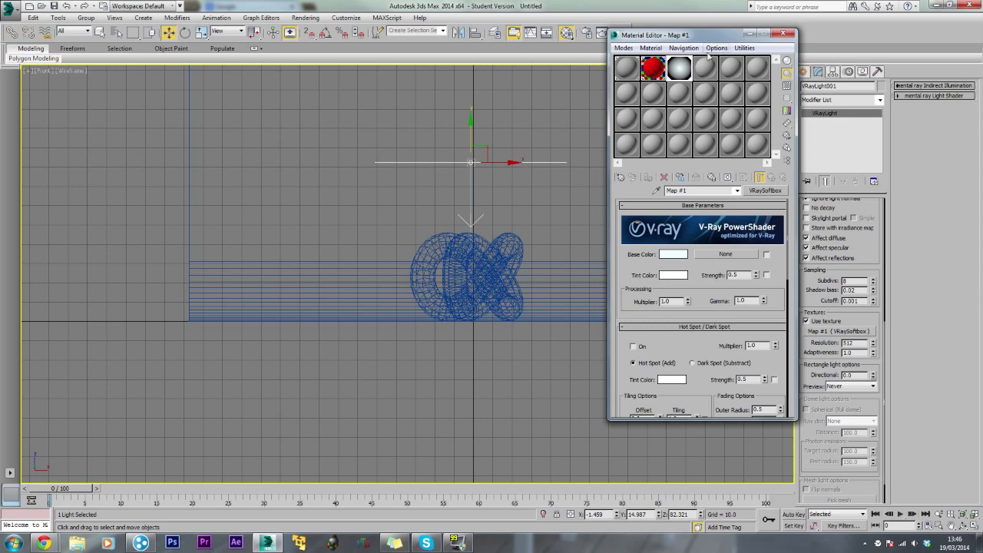
pyautogui.click(537, 163)
pyautogui.hotkey('alt', 'w')
pyautogui.click(594, 333)
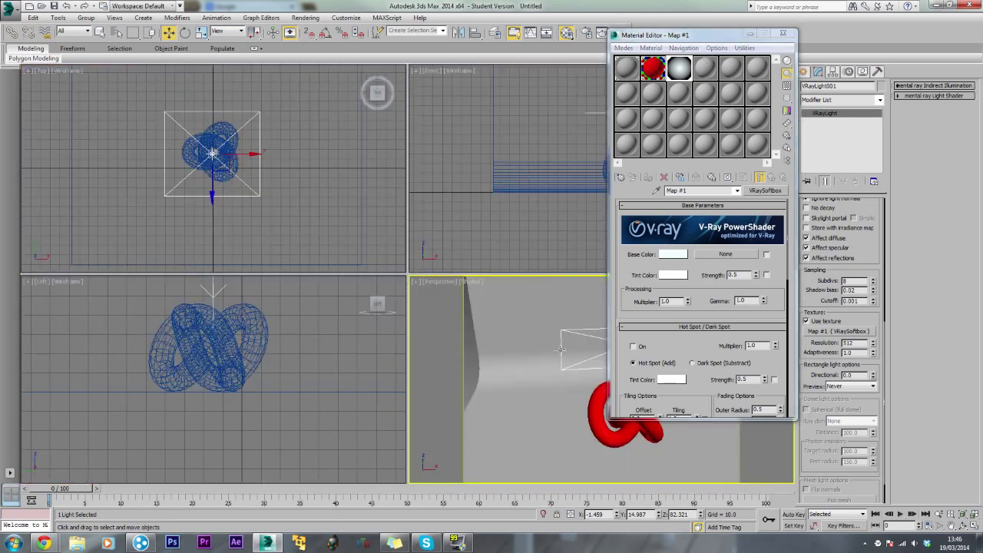
# Frame the Perspective view nearly edge-on to the light and render the scene
pyautogui.hotkey('alt', 'w')
pyautogui.moveTo(735, 40); pyautogui.dragTo(818, 39)
pyautogui.moveTo(491, 303); pyautogui.dragTo(496, 268, button='middle')
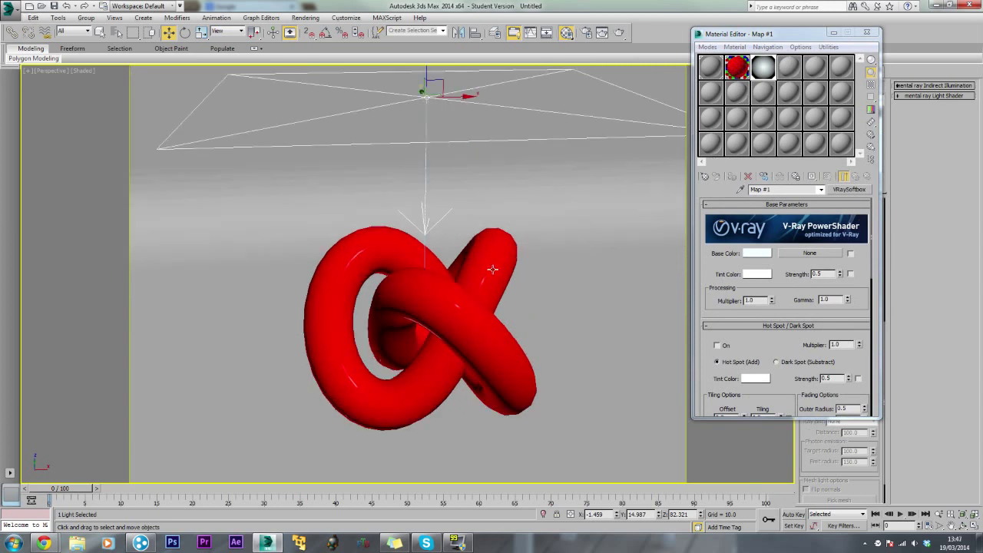
pyautogui.scroll(3, 493, 269)
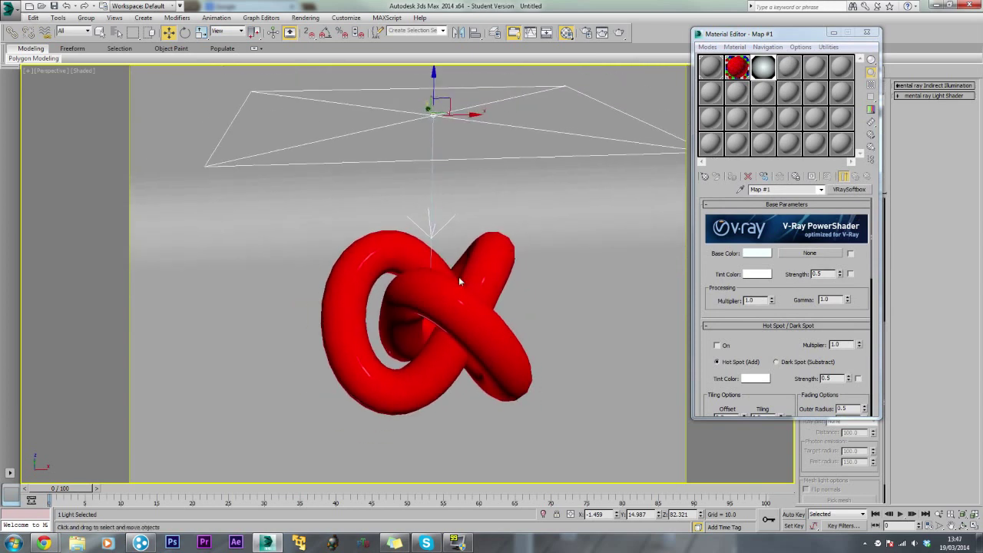
pyautogui.keyDown('alt'); pyautogui.moveTo(542, 280); pyautogui.dragTo(511, 279, button='middle'); pyautogui.keyUp('alt')
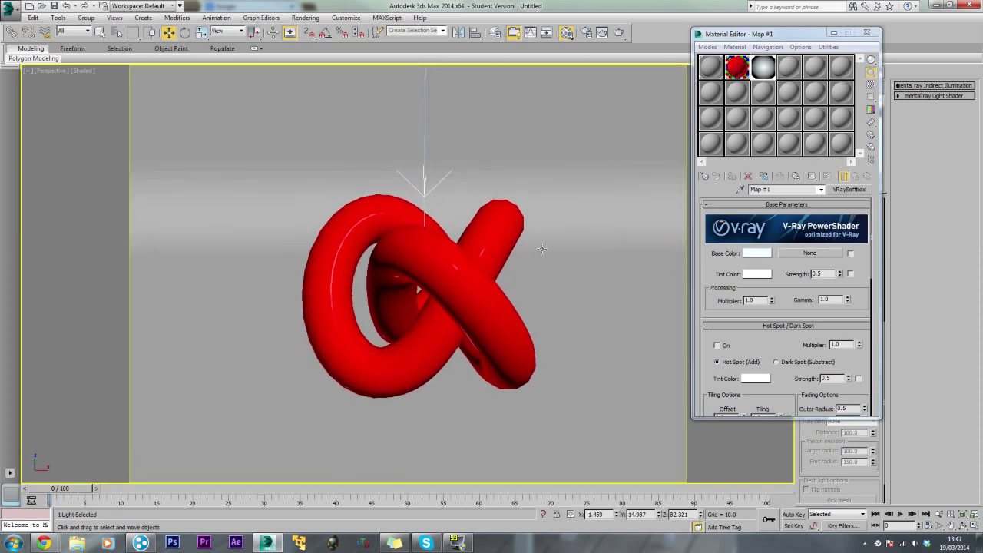
pyautogui.hotkey('shift', 'q')
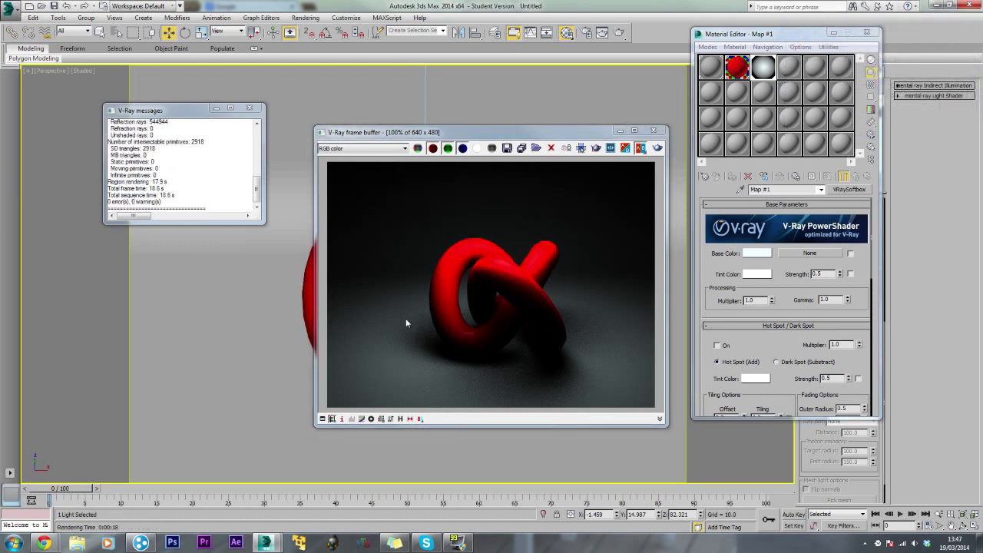
# View the render in sRGB, then raise the plane light's subdivisions to 16
pyautogui.click(381, 419)
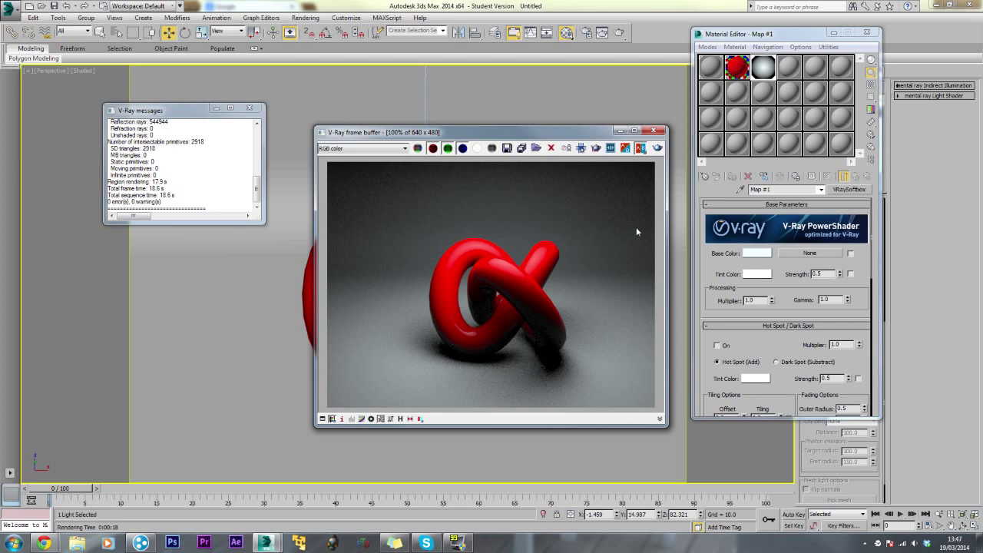
pyautogui.click(653, 131)
pyautogui.moveTo(804, 34); pyautogui.dragTo(606, 38)
pyautogui.moveTo(857, 259)
pyautogui.mouseDown()
pyautogui.moveTo(857, 328)
pyautogui.moveTo(859, 278)
pyautogui.mouseUp()
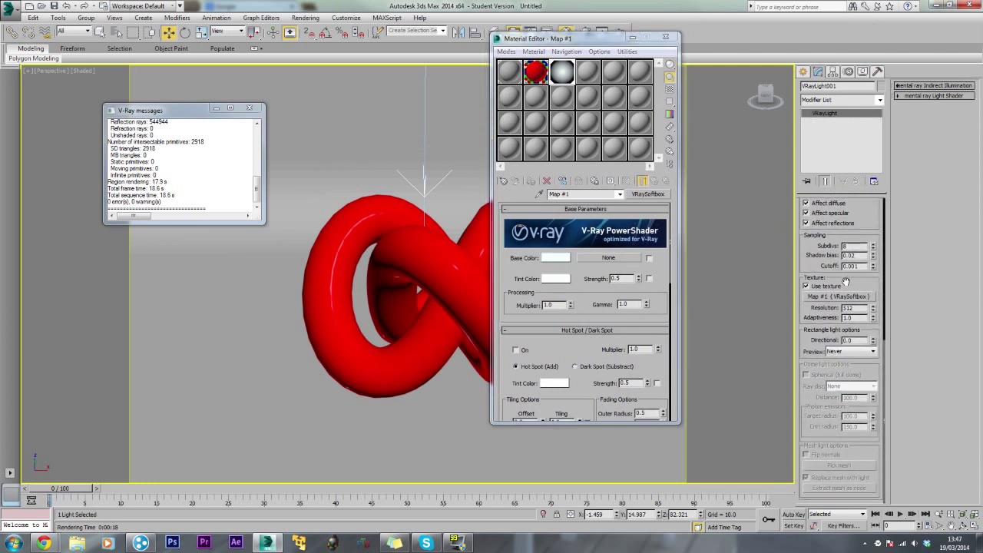
pyautogui.write('16')
pyautogui.moveTo(604, 41); pyautogui.dragTo(770, 131)
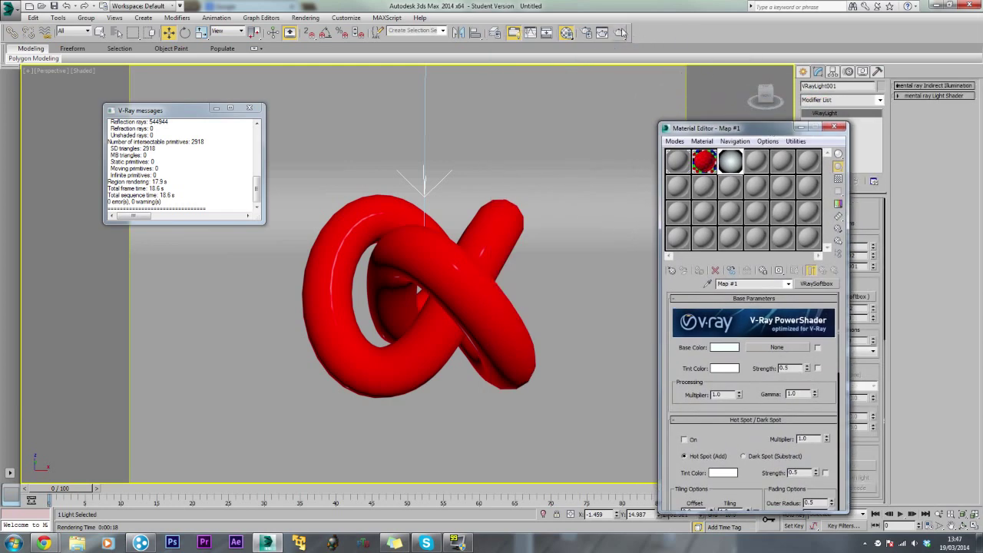